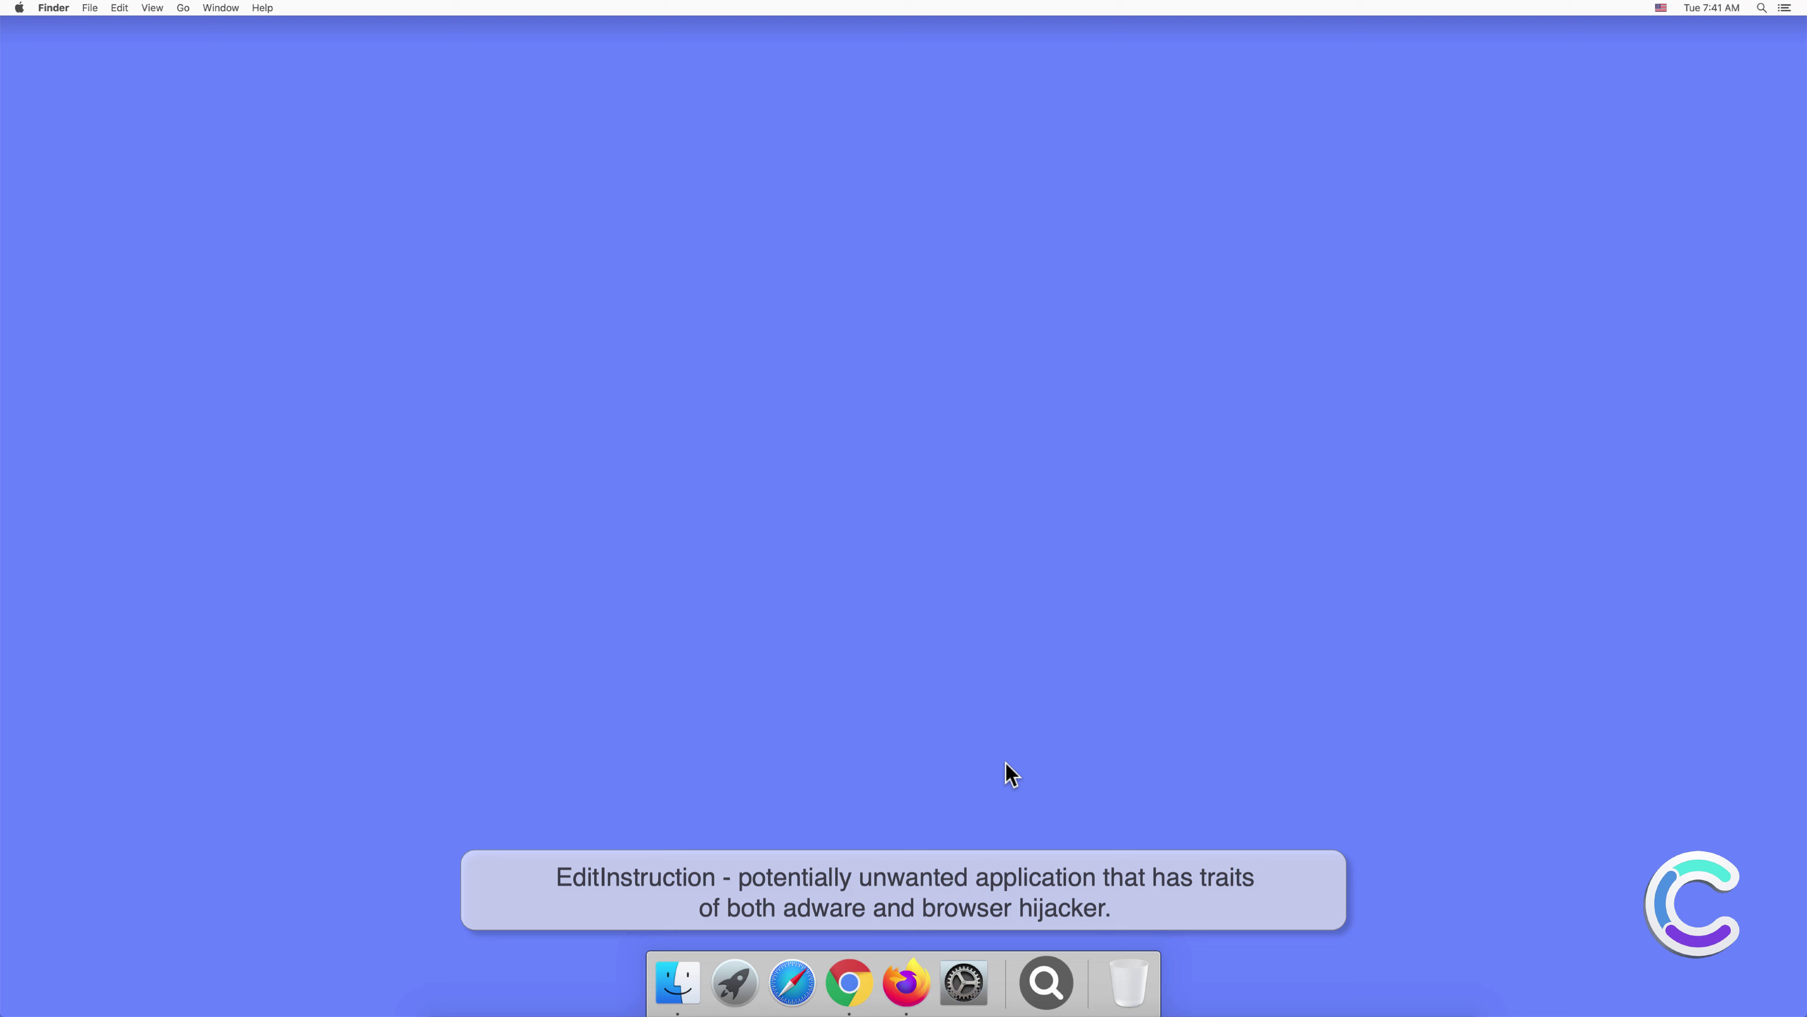
# Check the Applications folder in Finder for EditInstruction, then close the window.
pyautogui.click(690, 963)
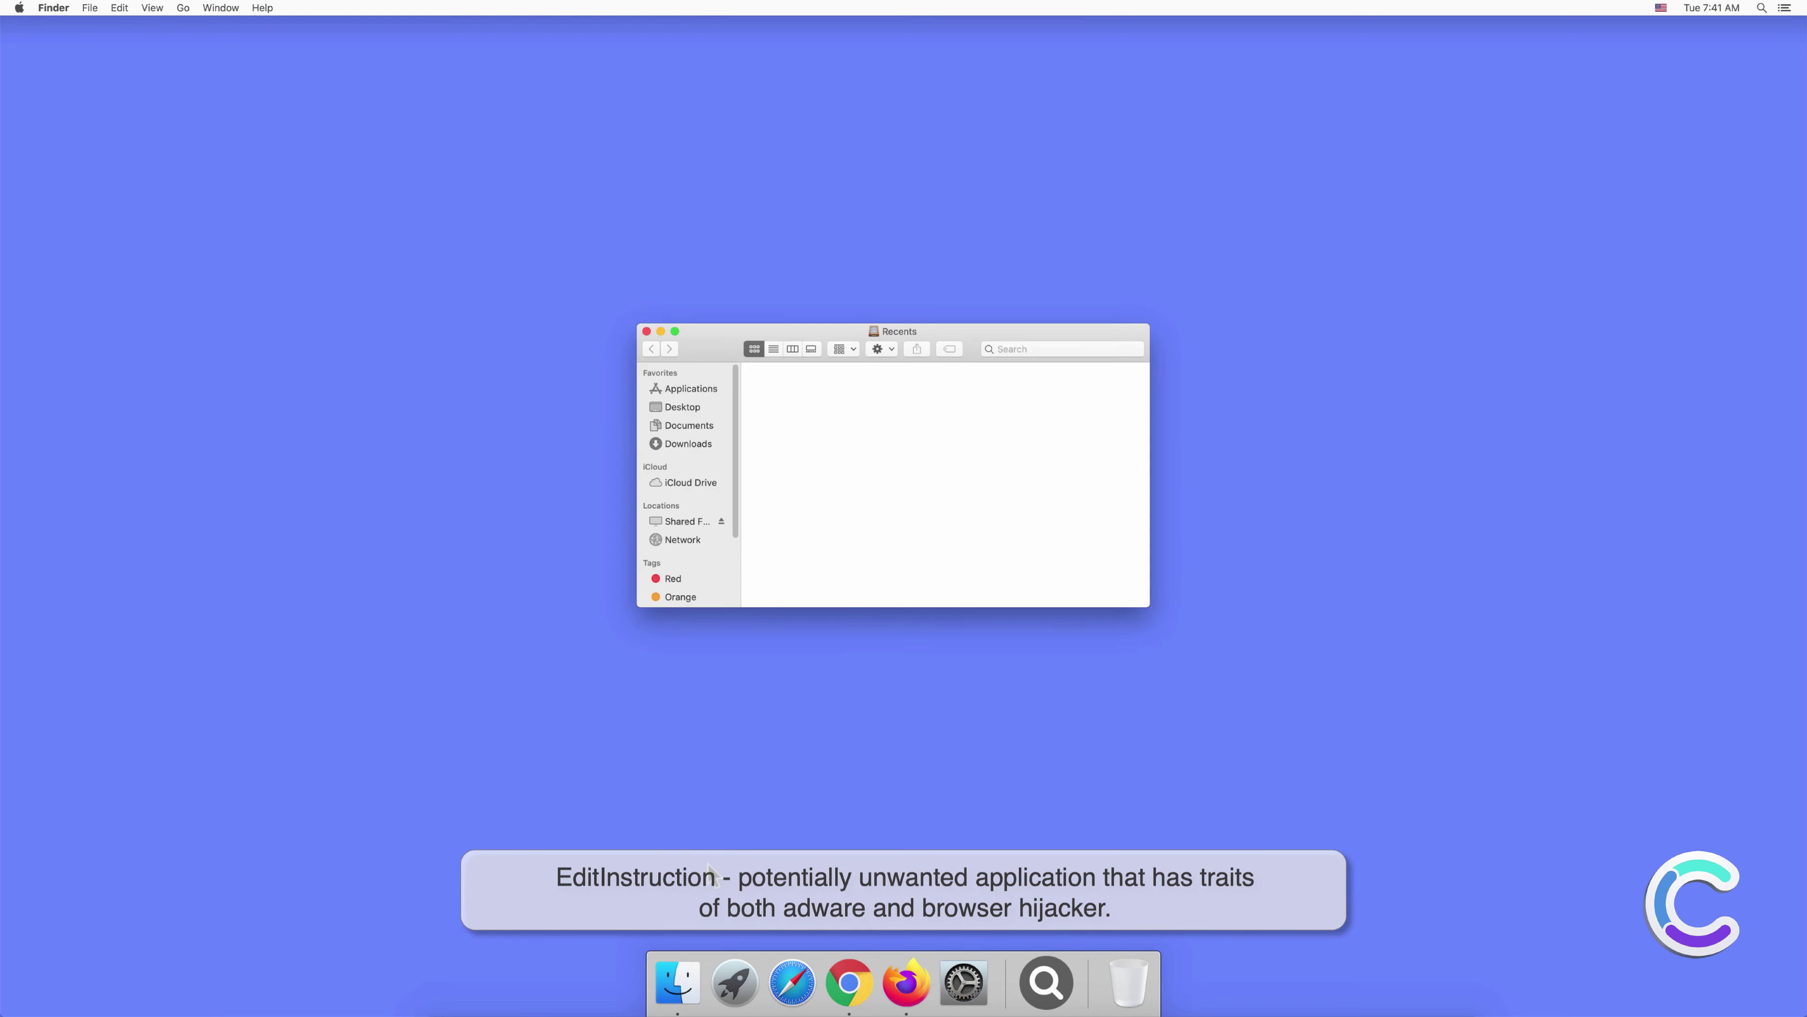
pyautogui.click(693, 391)
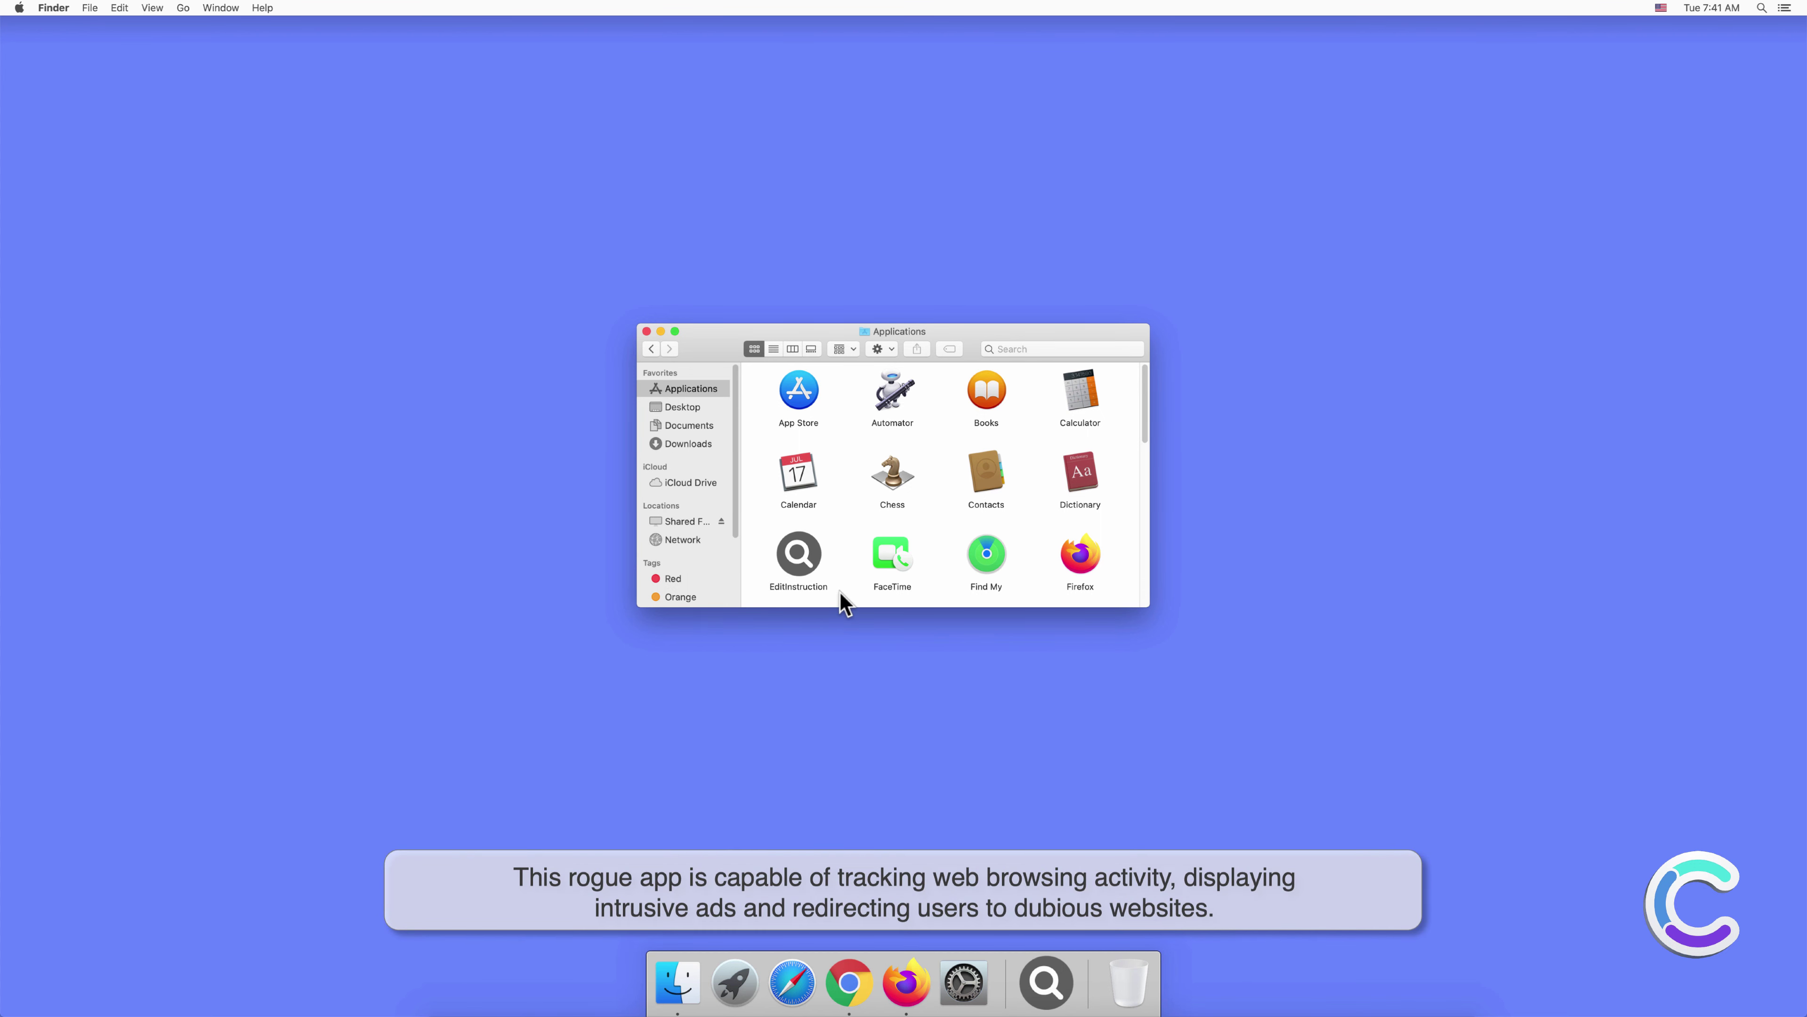
pyautogui.click(647, 332)
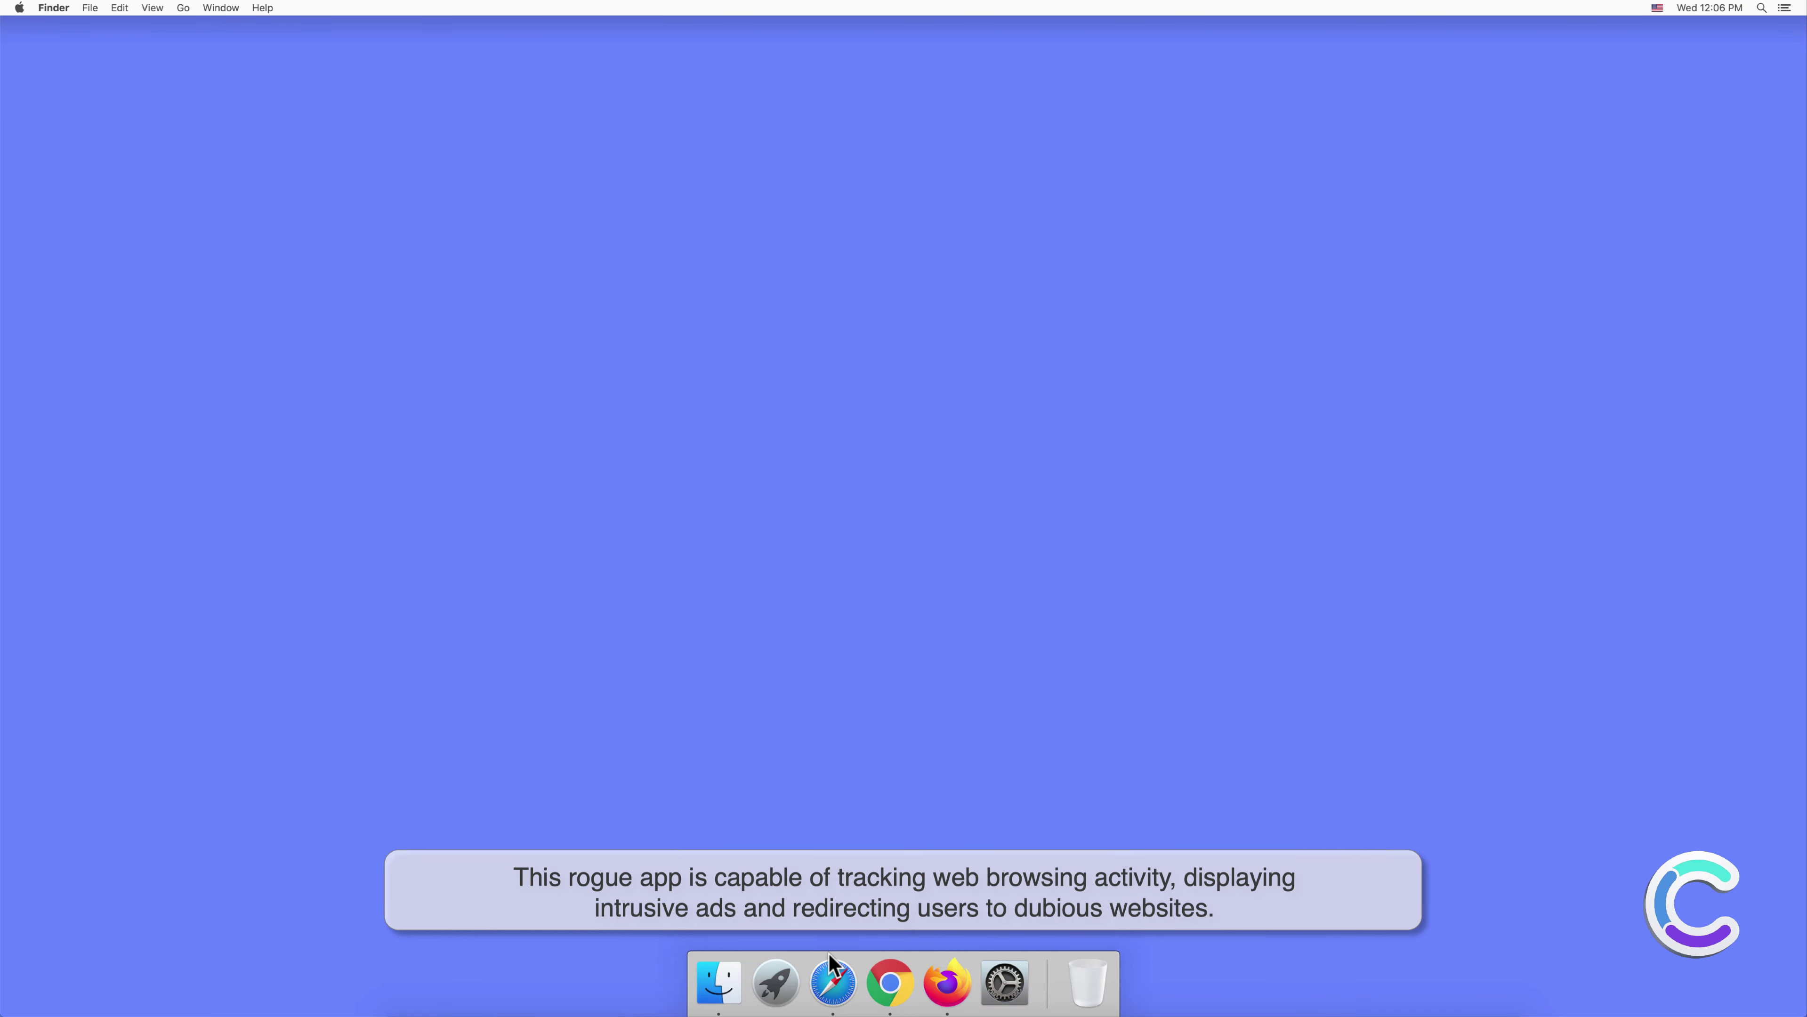
# Launch Safari on Google and view its Extensions preferences listing EditInstruction 1.0.
pyautogui.click(832, 983)
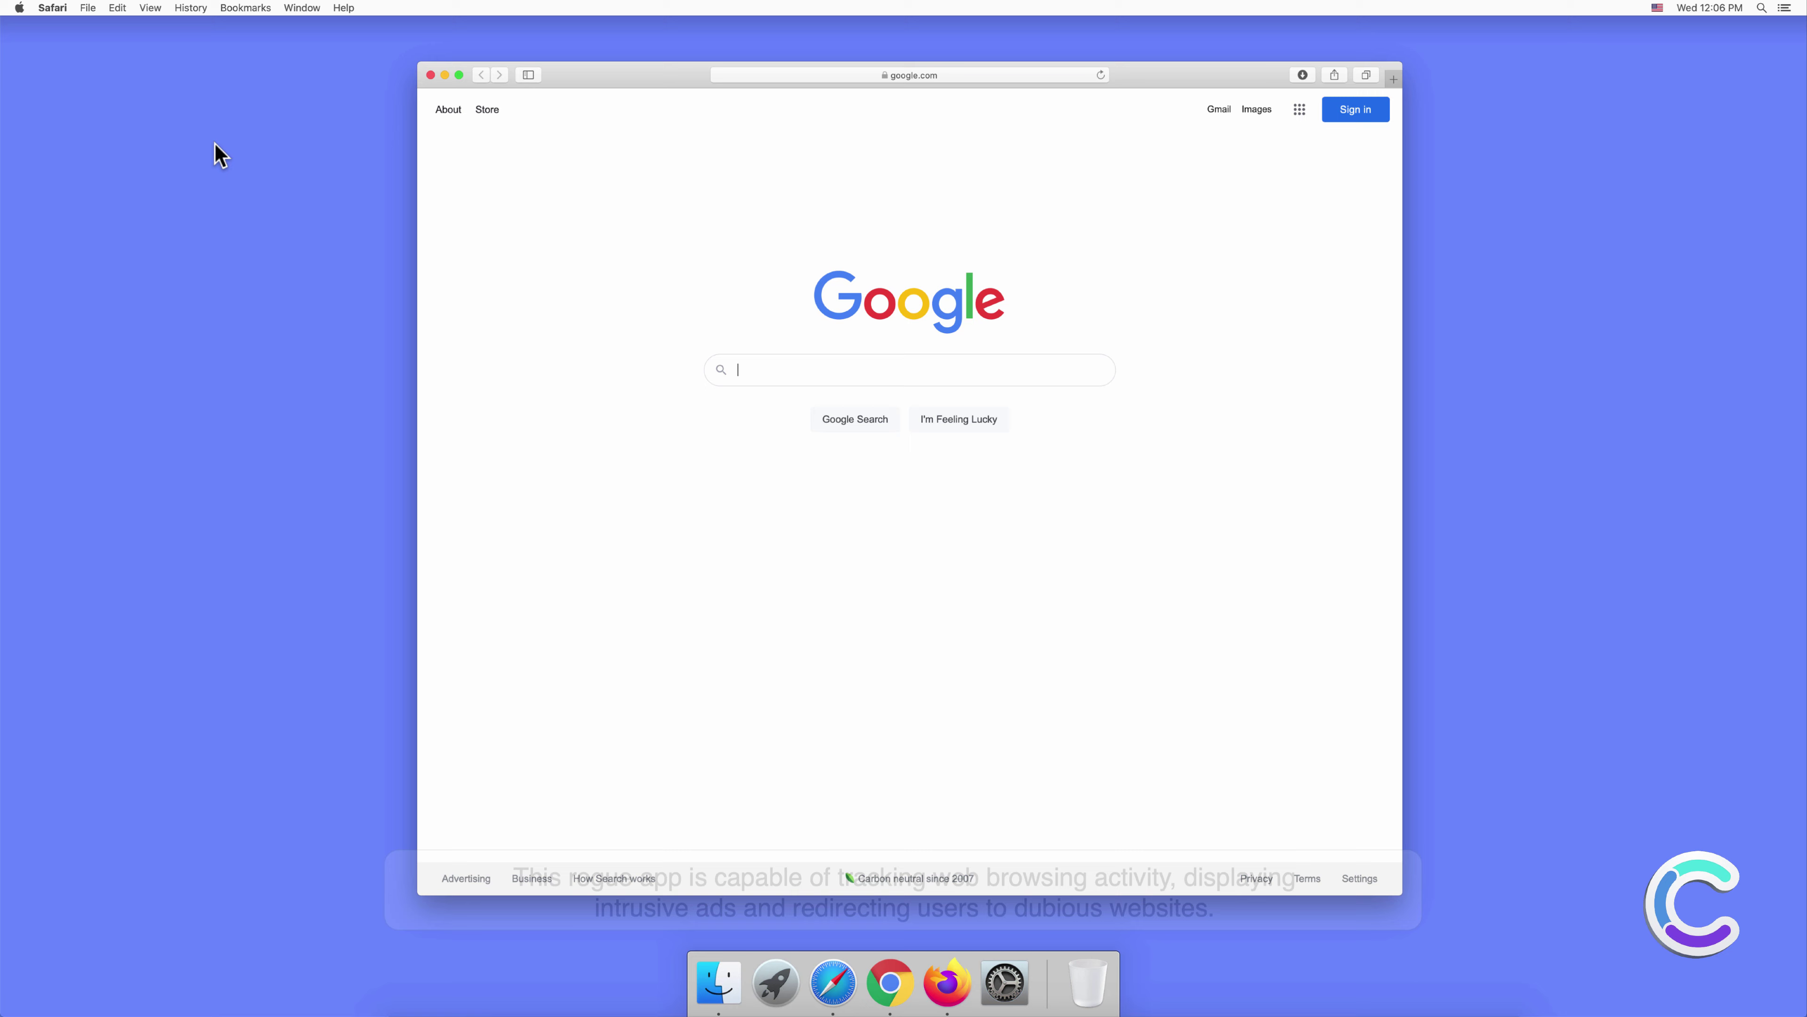
pyautogui.click(53, 8)
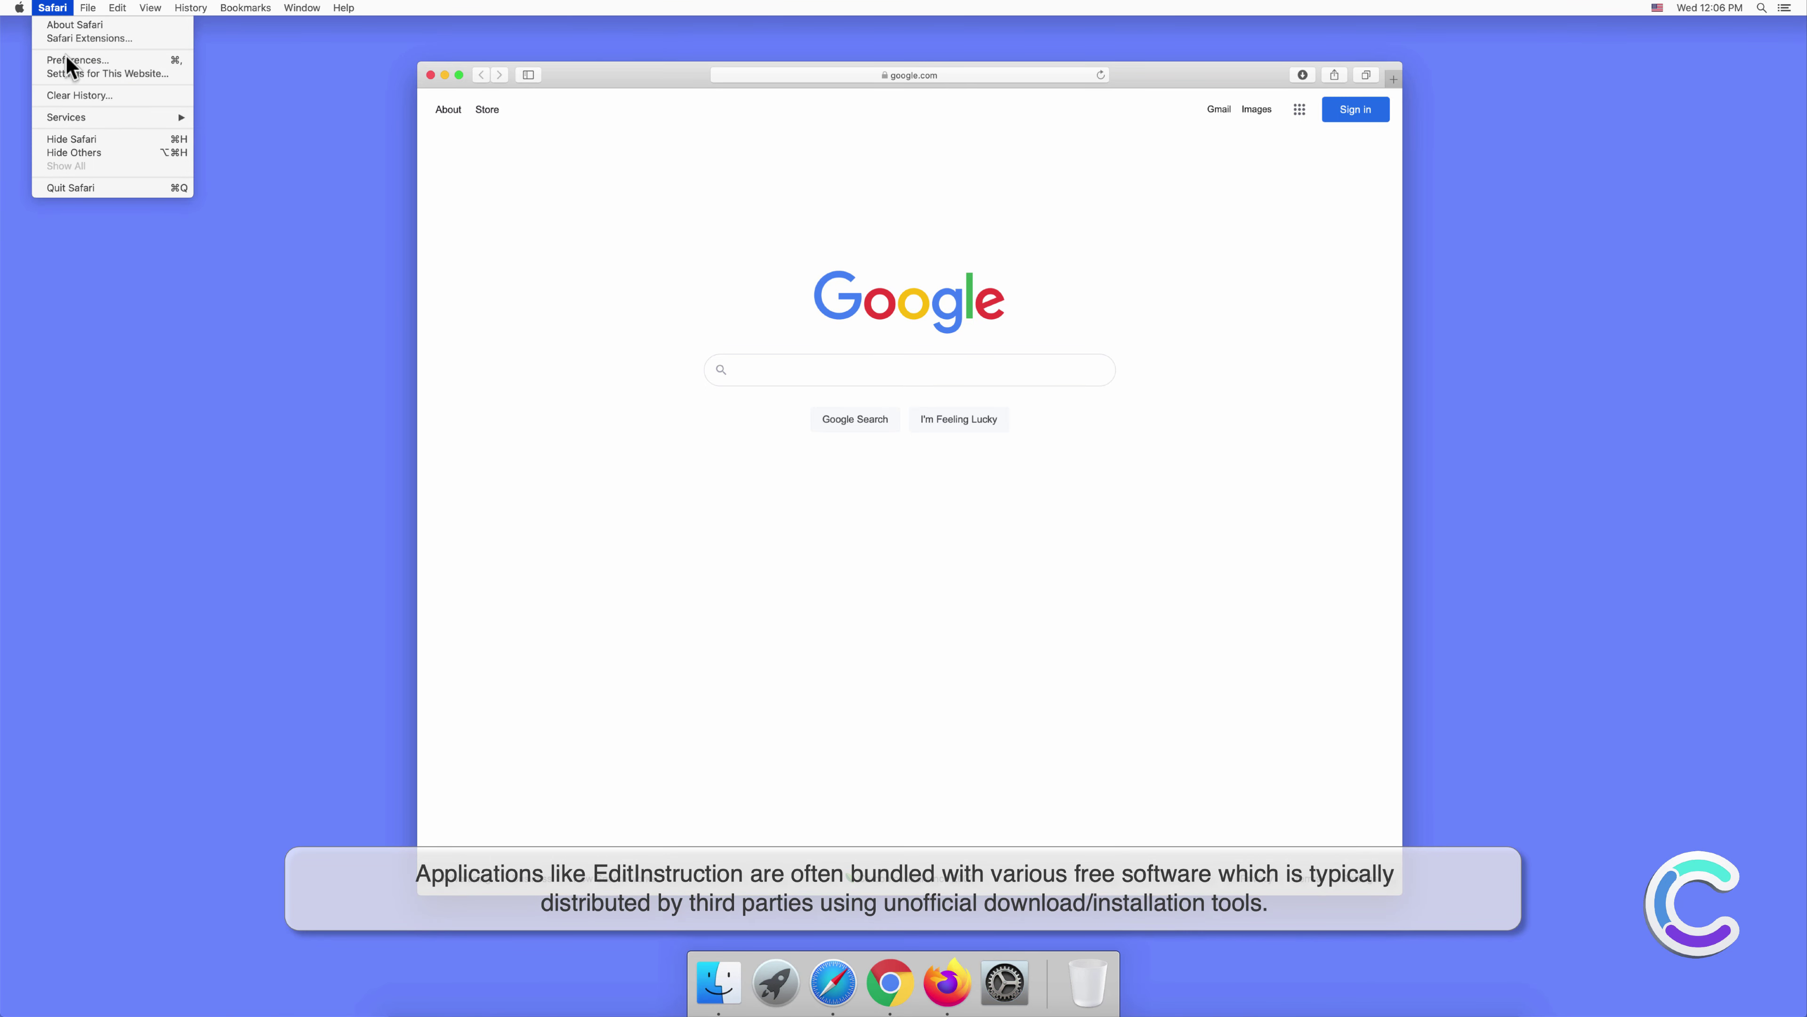
pyautogui.click(68, 60)
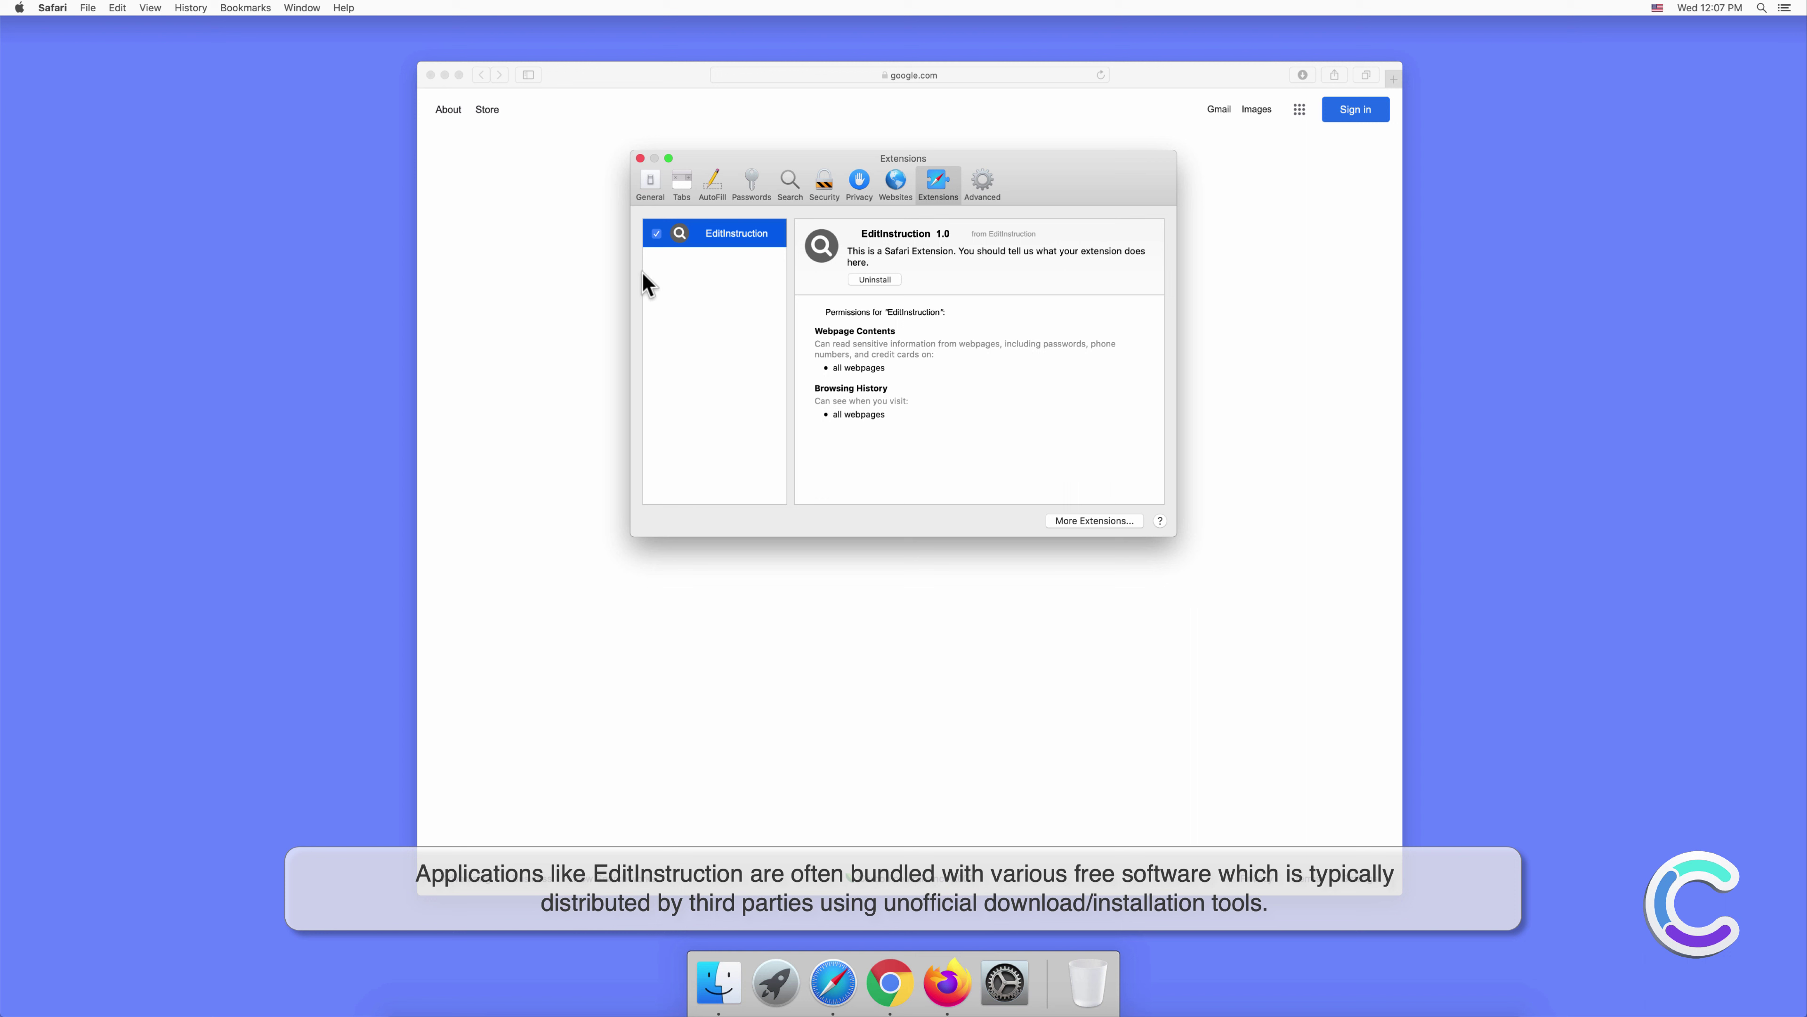
# Close the preferences and search Google for 'search engine test'.
pyautogui.click(640, 158)
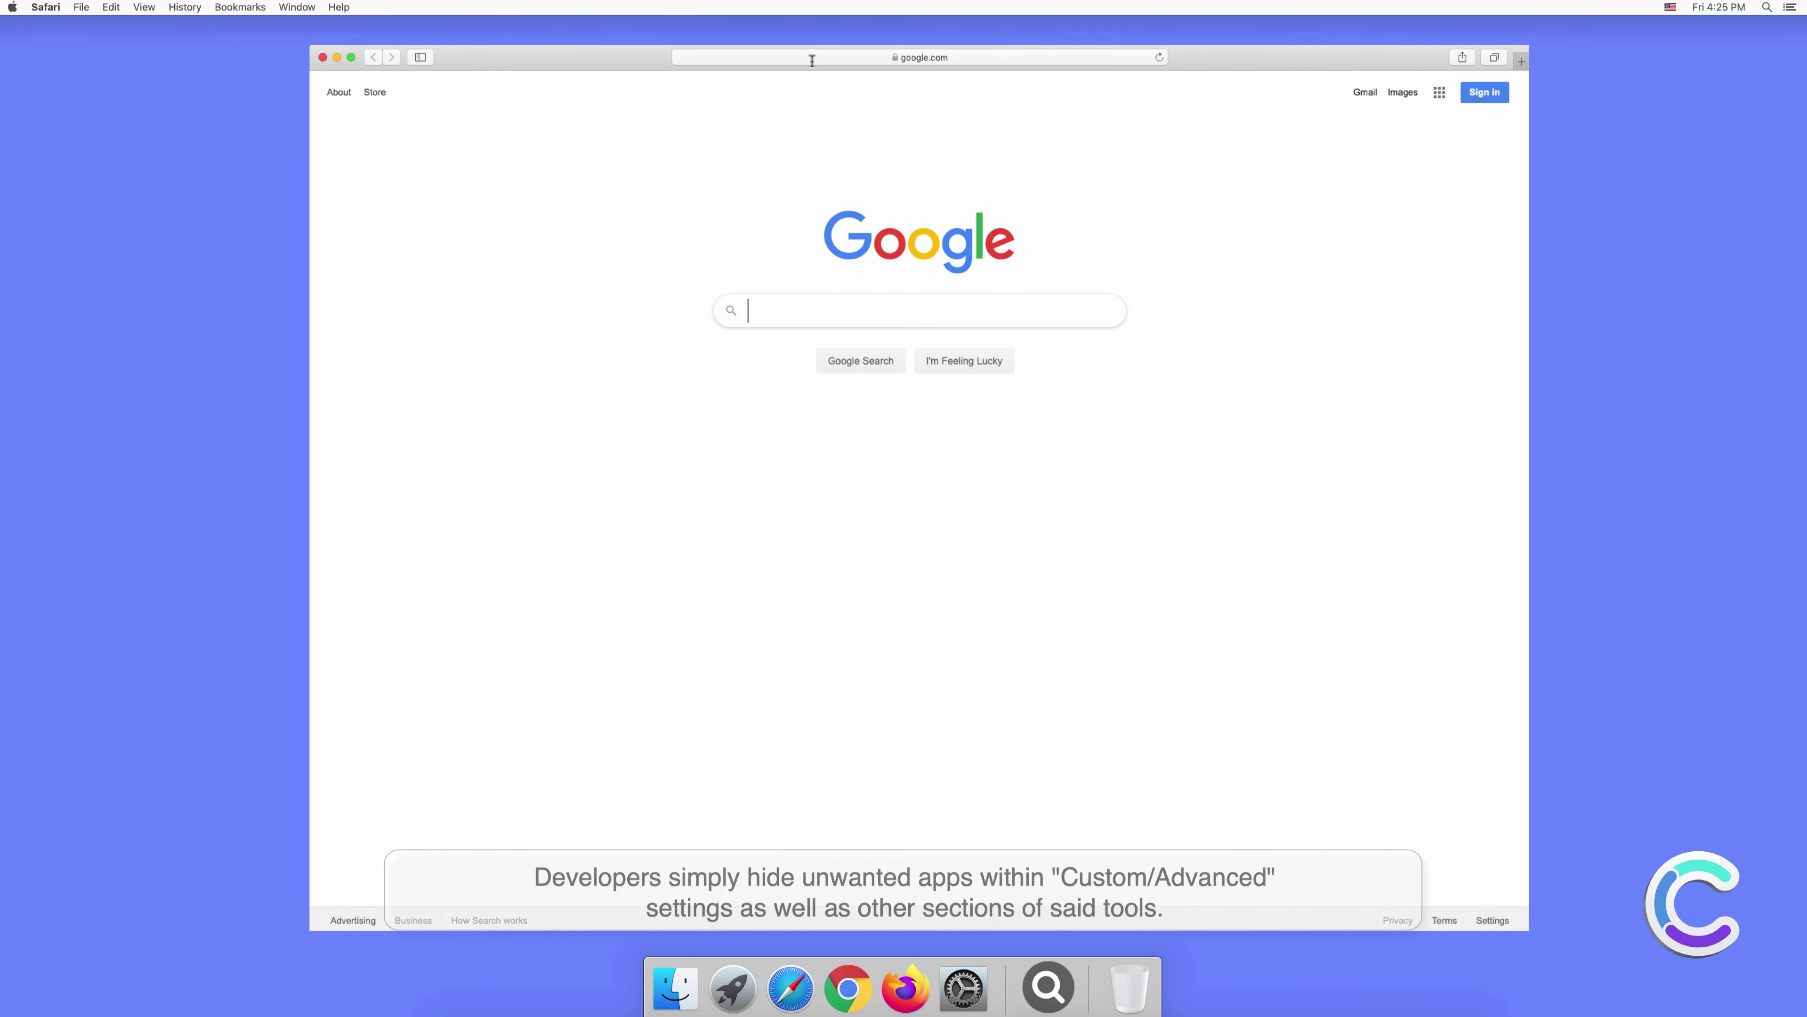
pyautogui.click(812, 61)
pyautogui.write('search e')
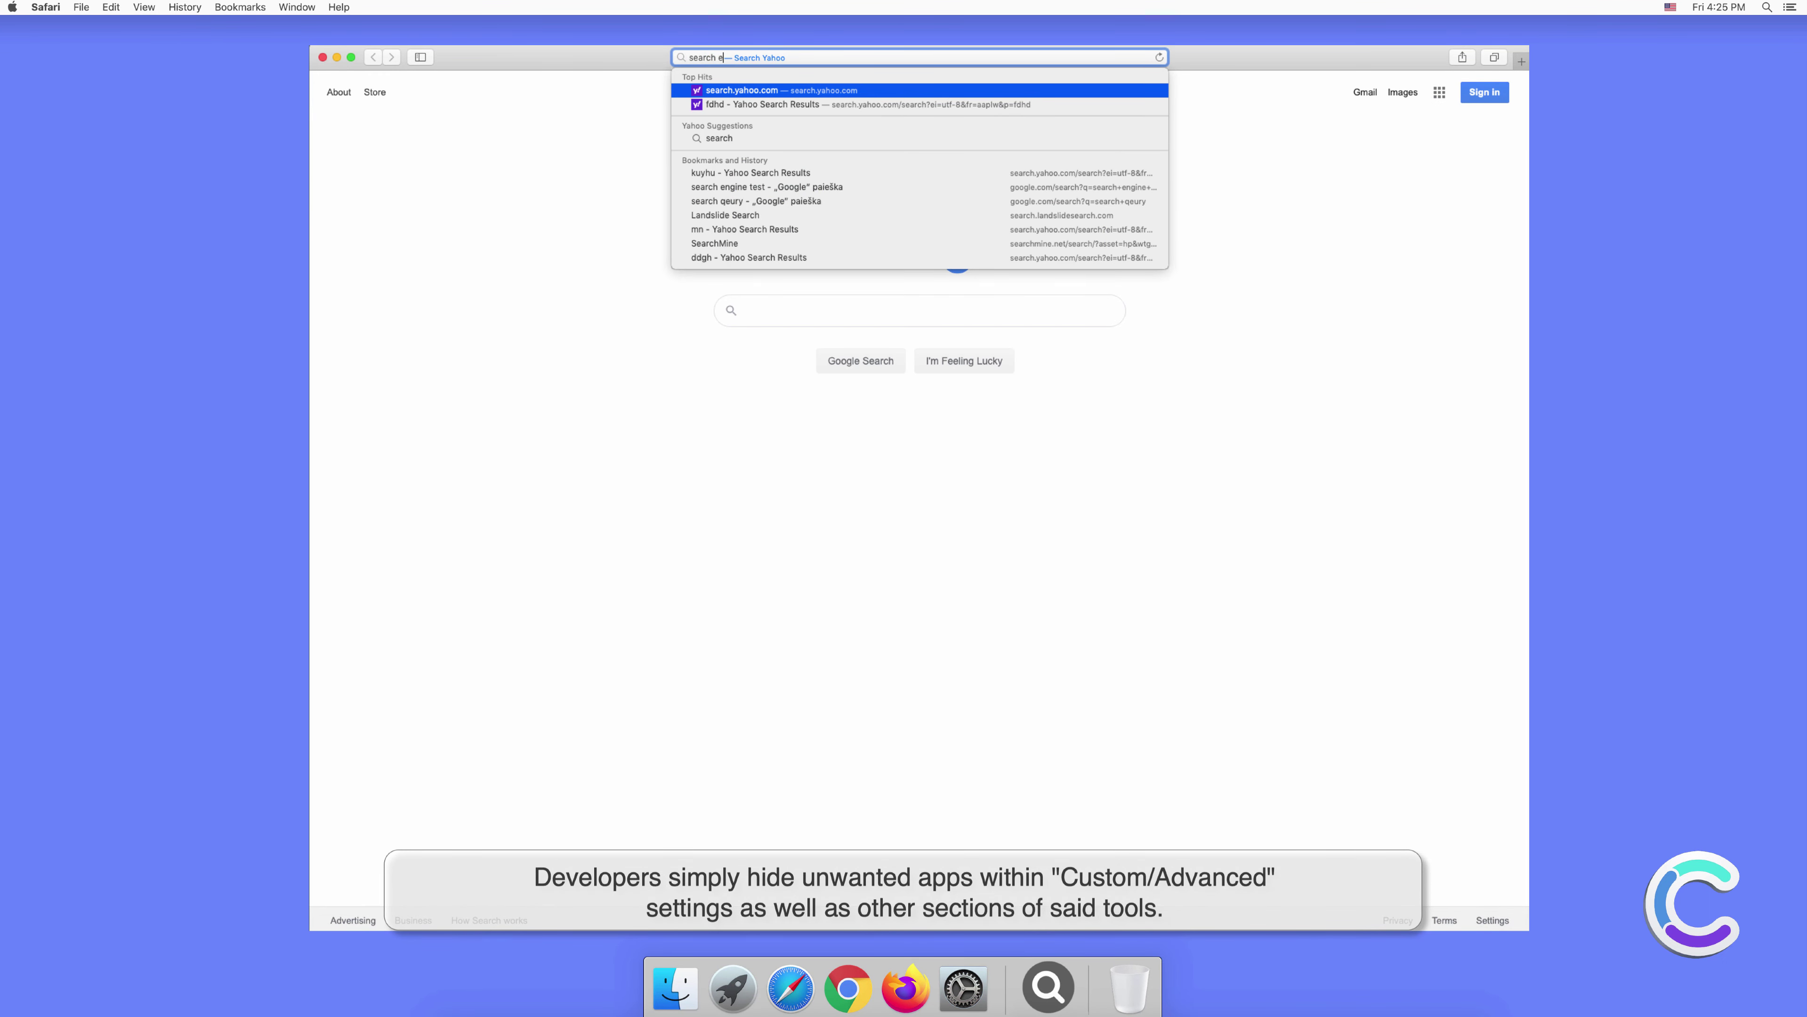
pyautogui.write('ngine test')
pyautogui.press('Return')
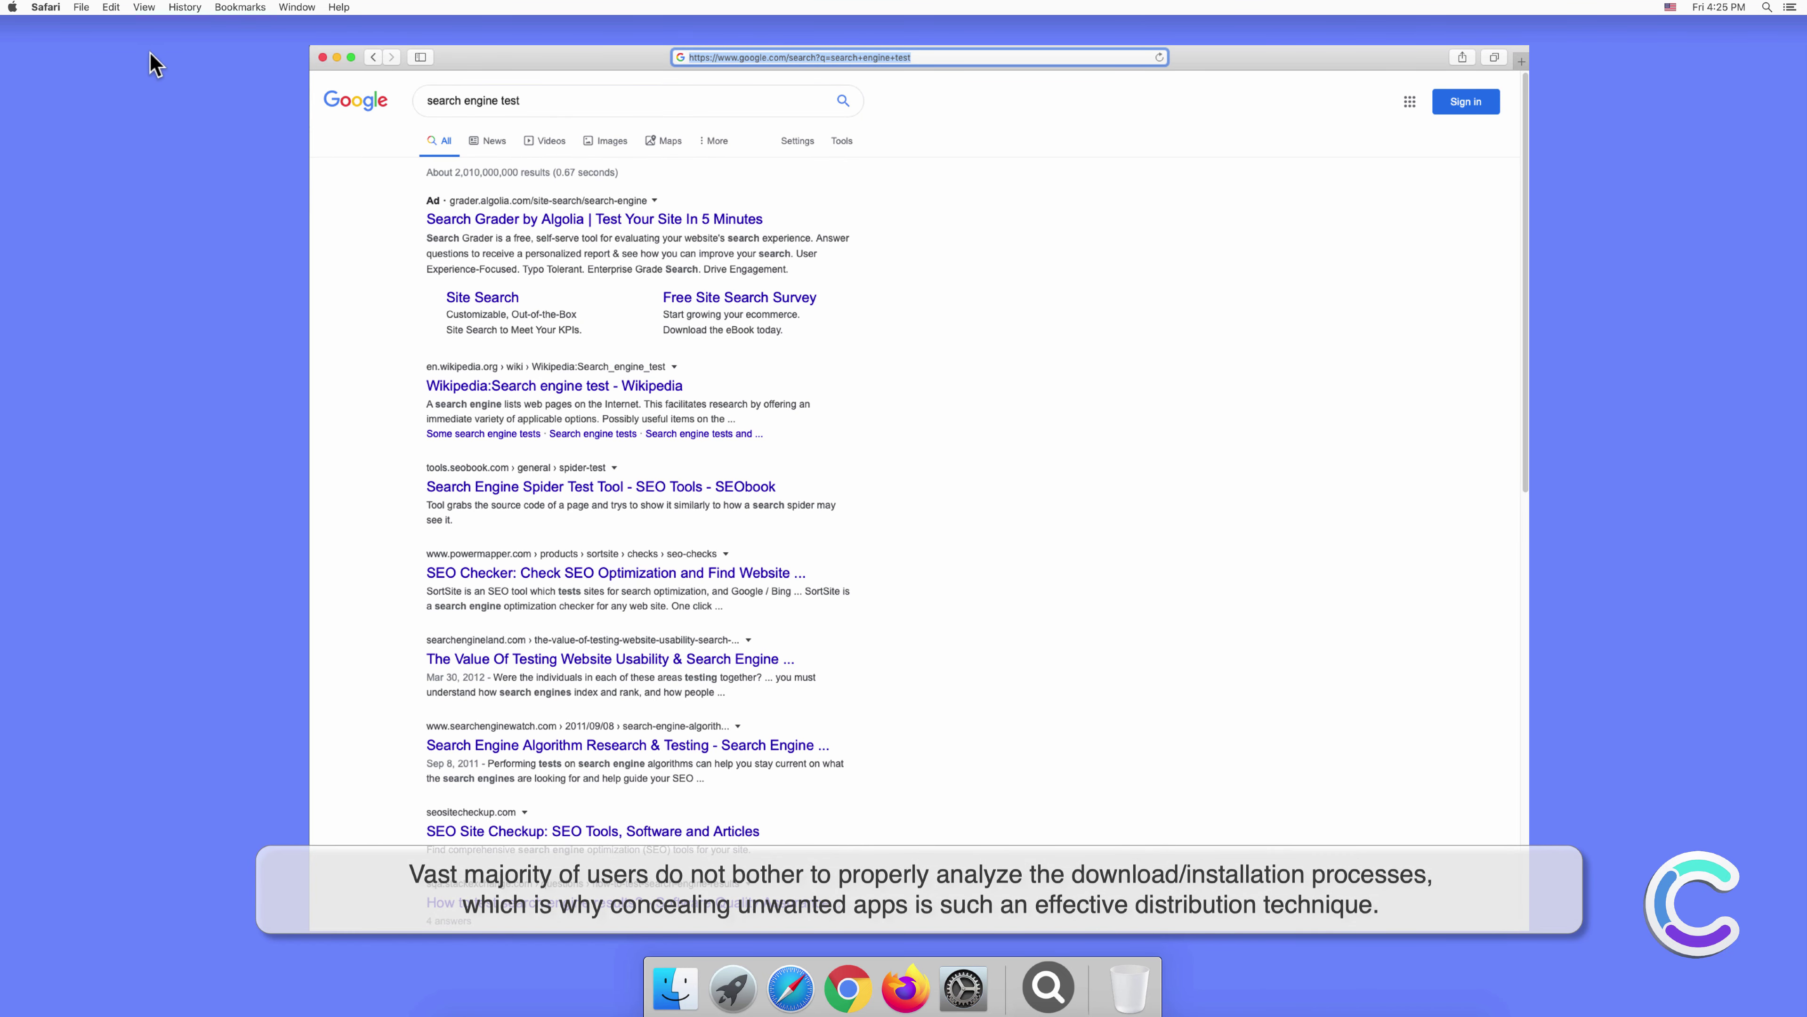
# Confirm Yahoo remains the default search engine and open a second tab showing Google.
pyautogui.click(47, 8)
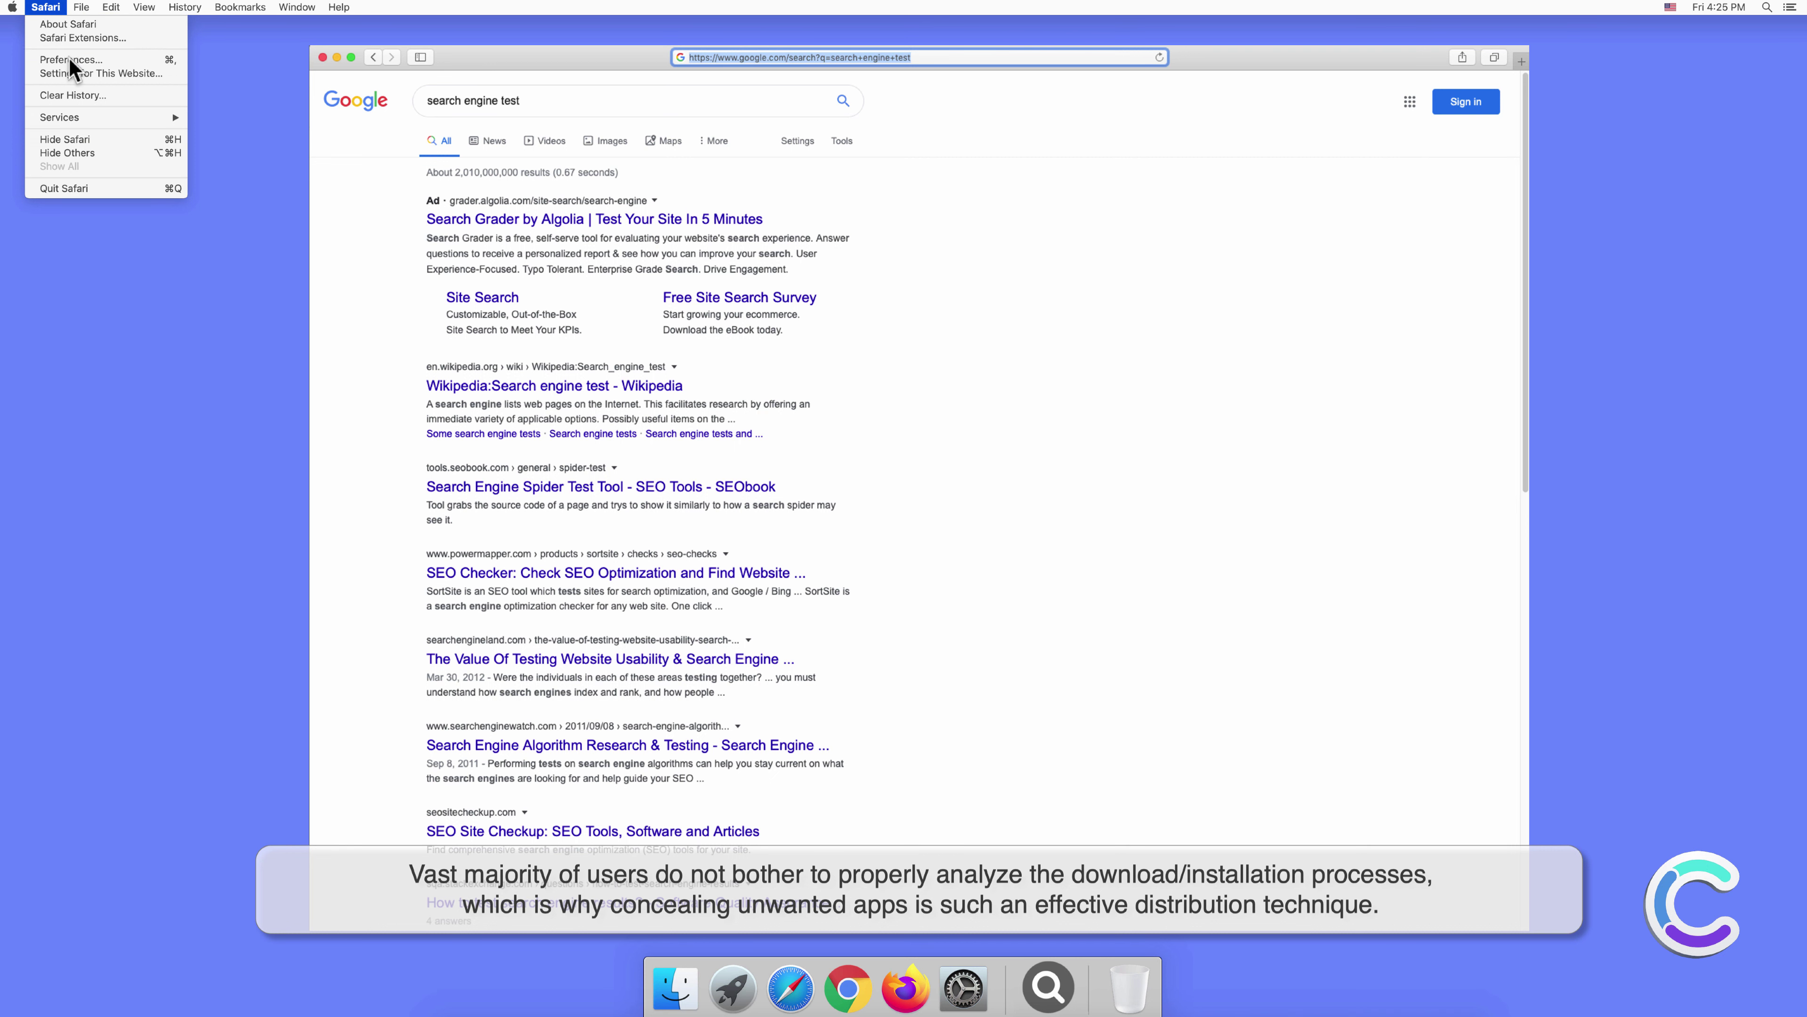
pyautogui.click(94, 74)
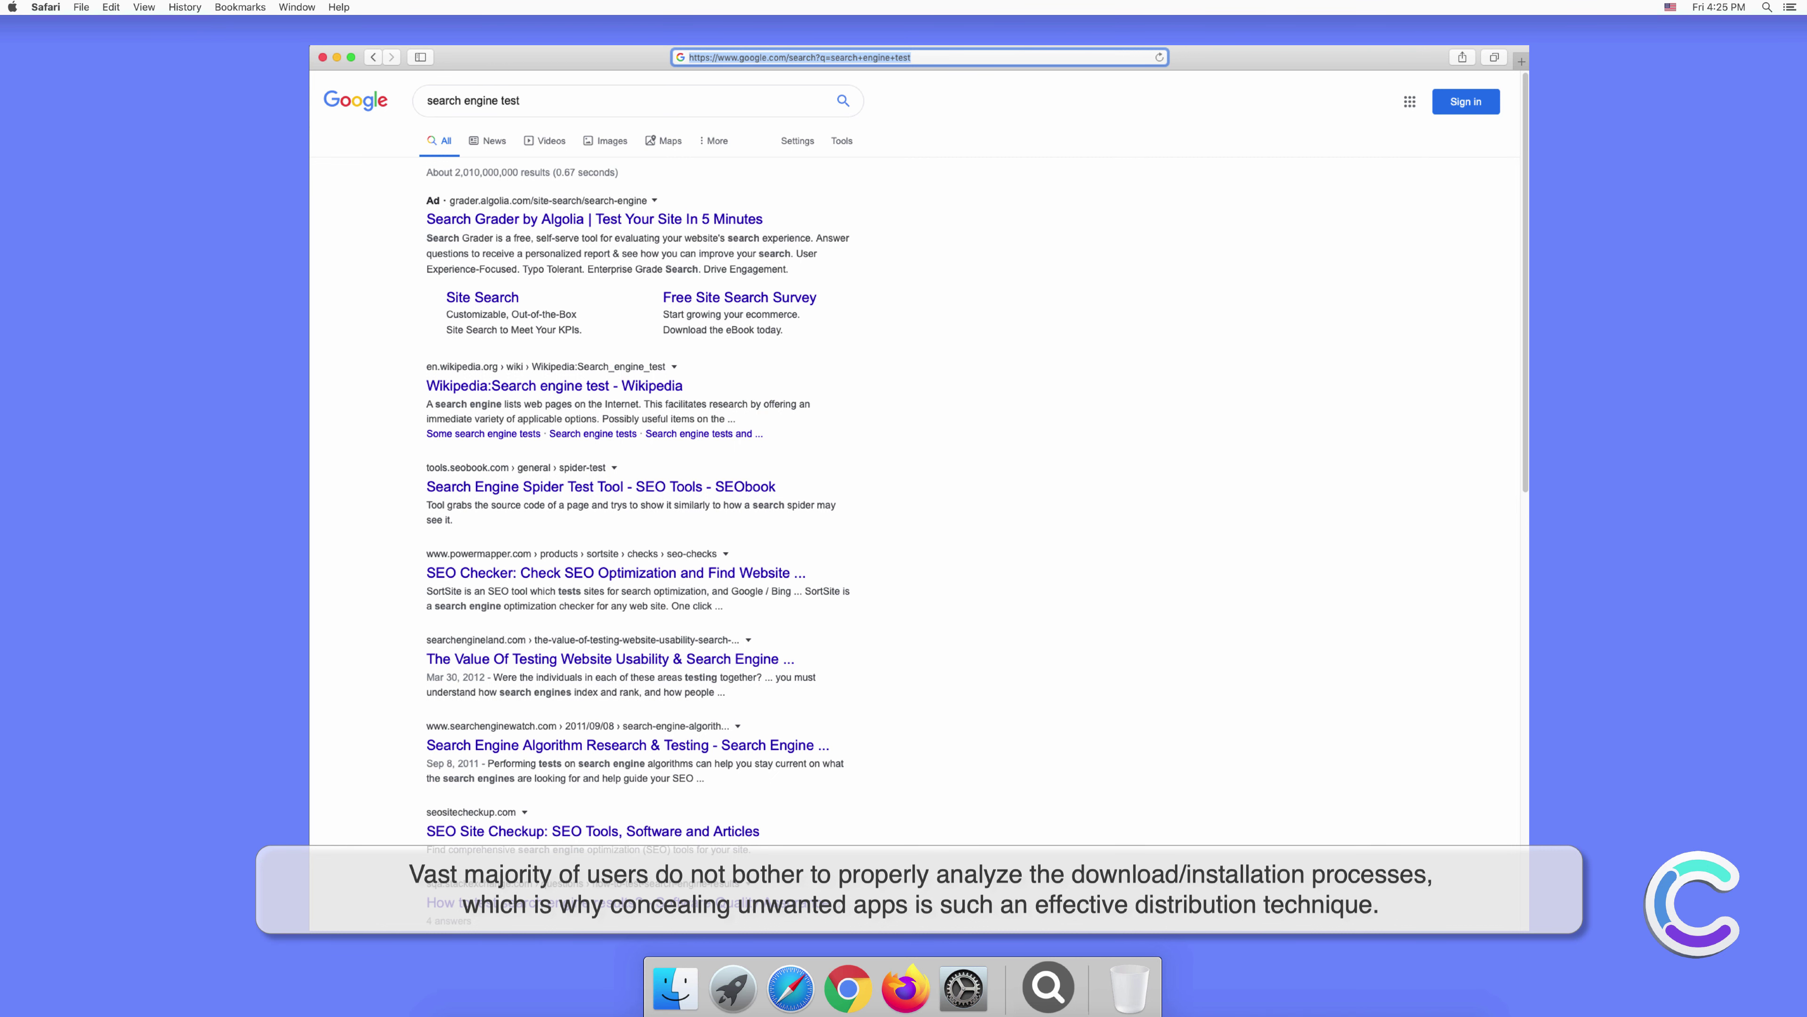
pyautogui.click(1106, 361)
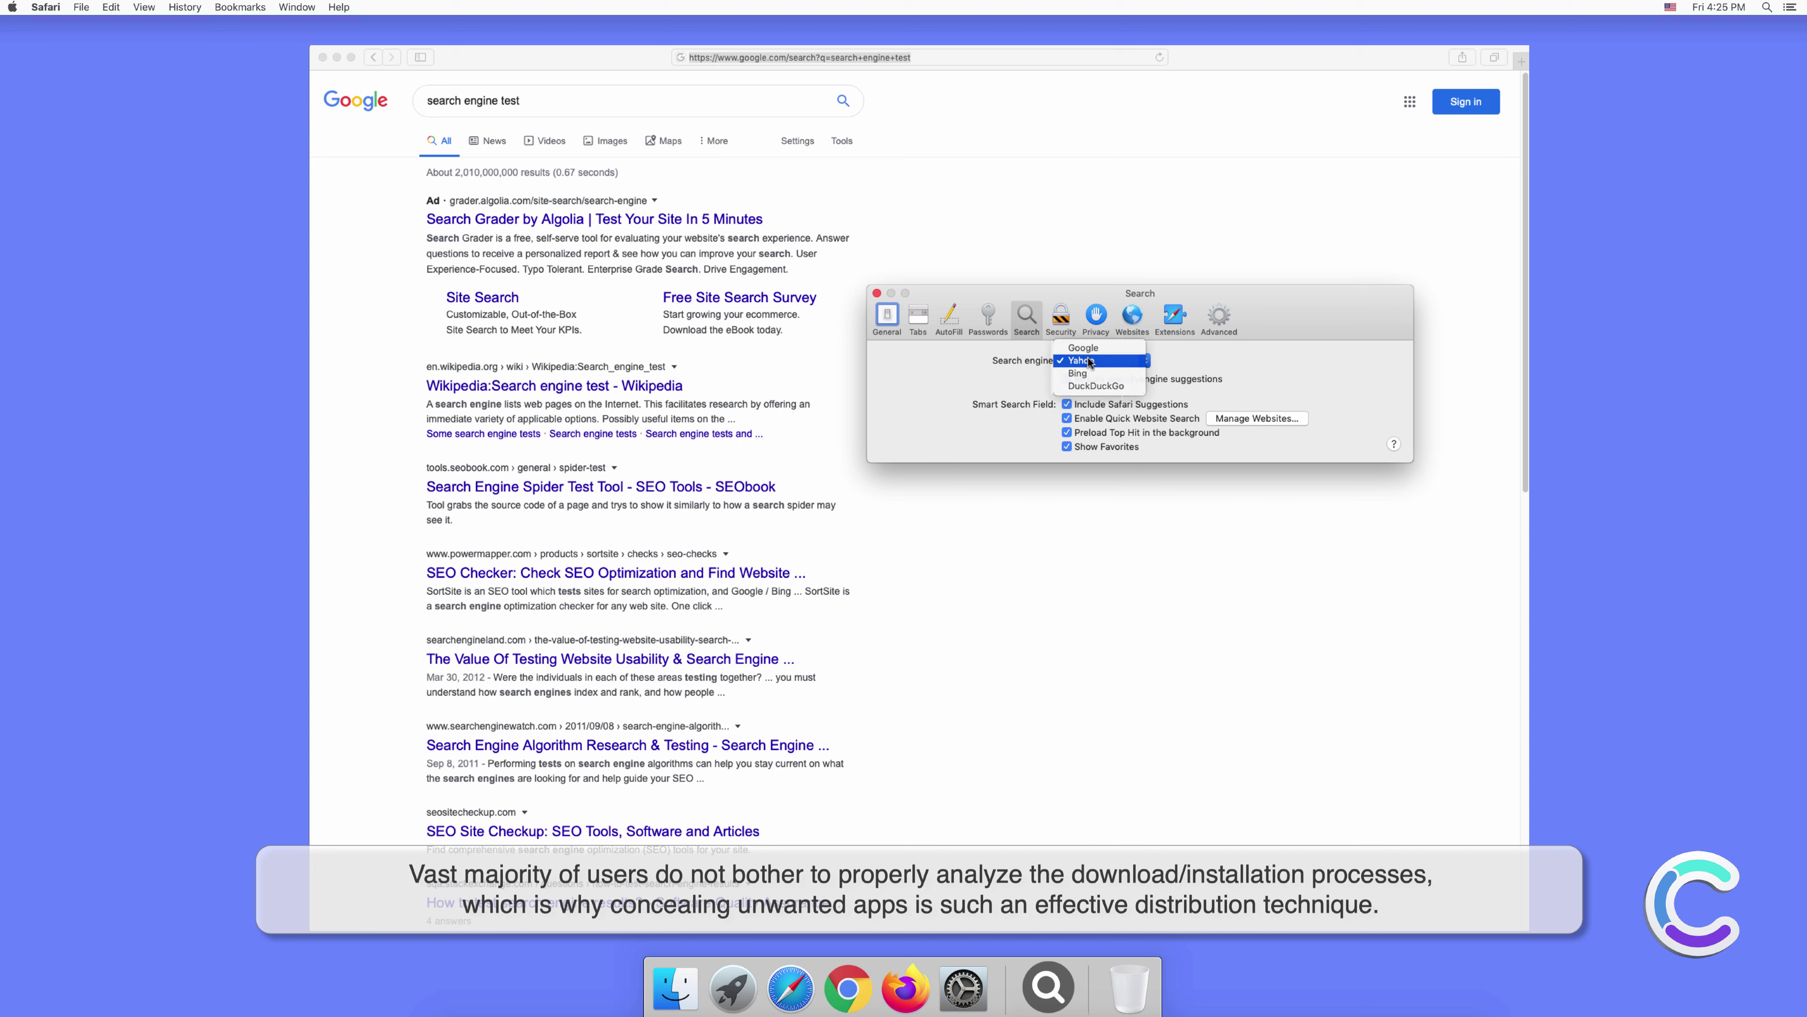
pyautogui.click(1088, 361)
pyautogui.click(877, 293)
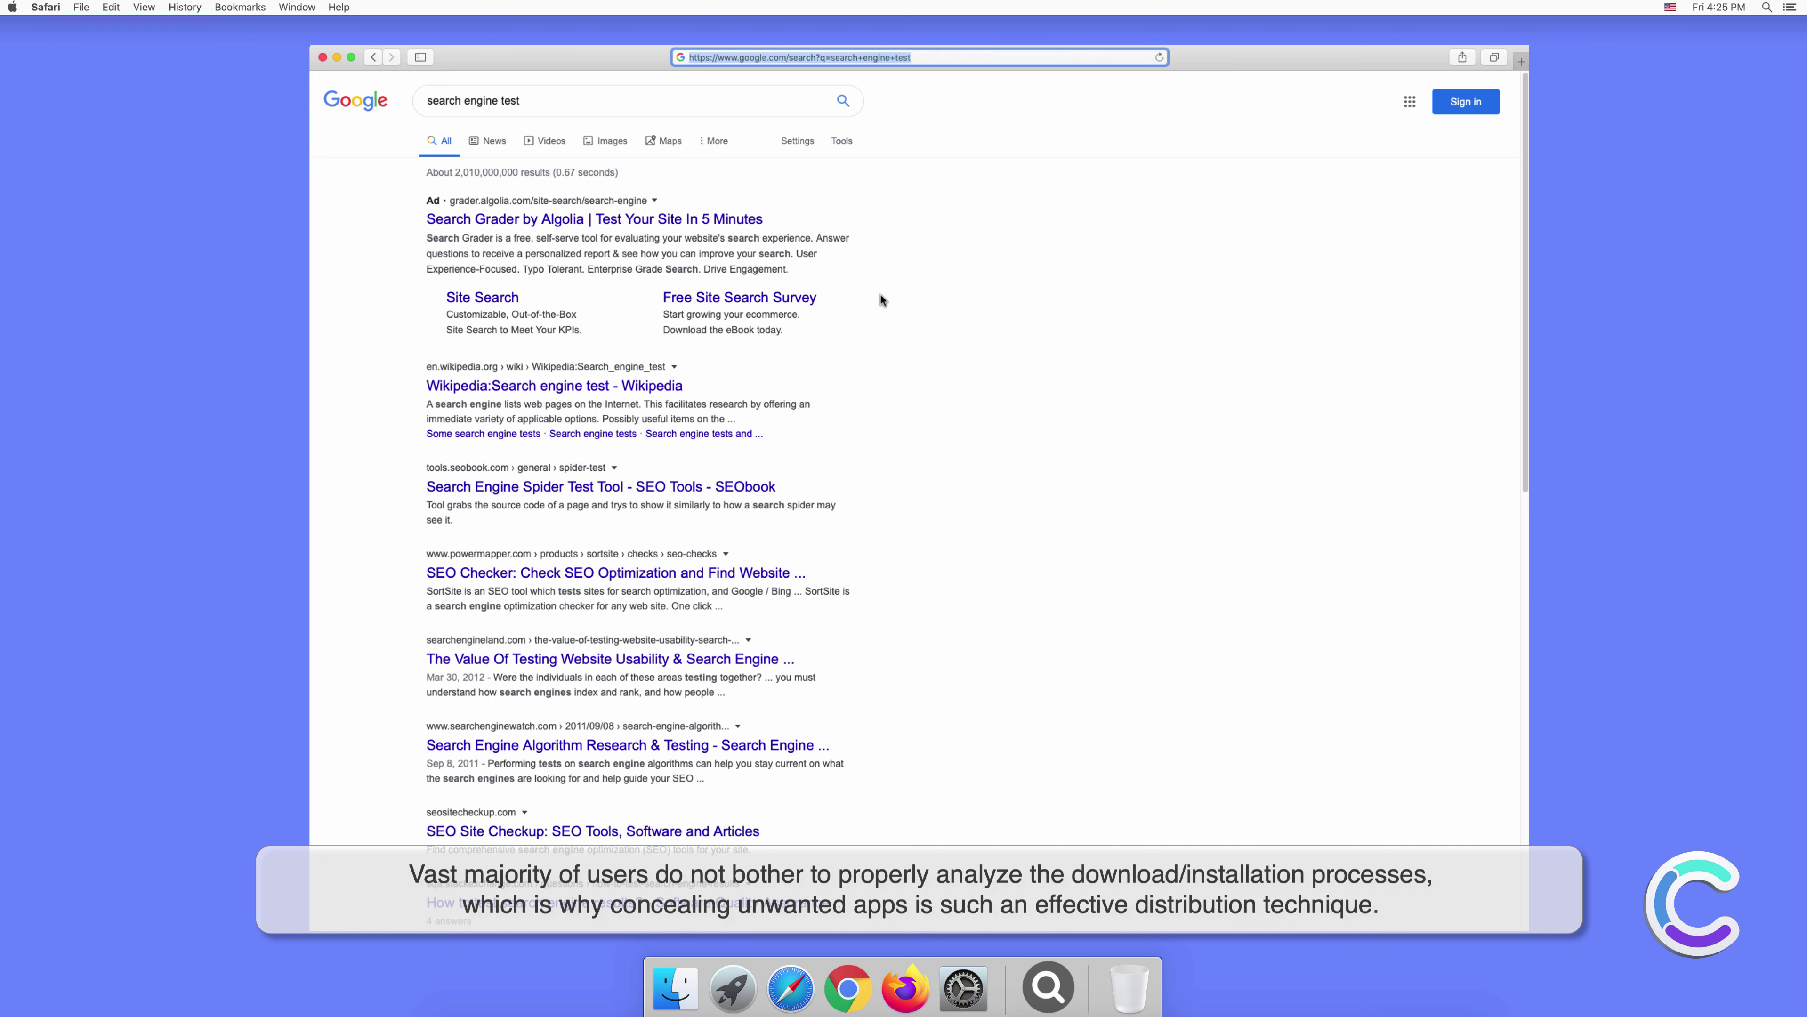
pyautogui.click(1521, 57)
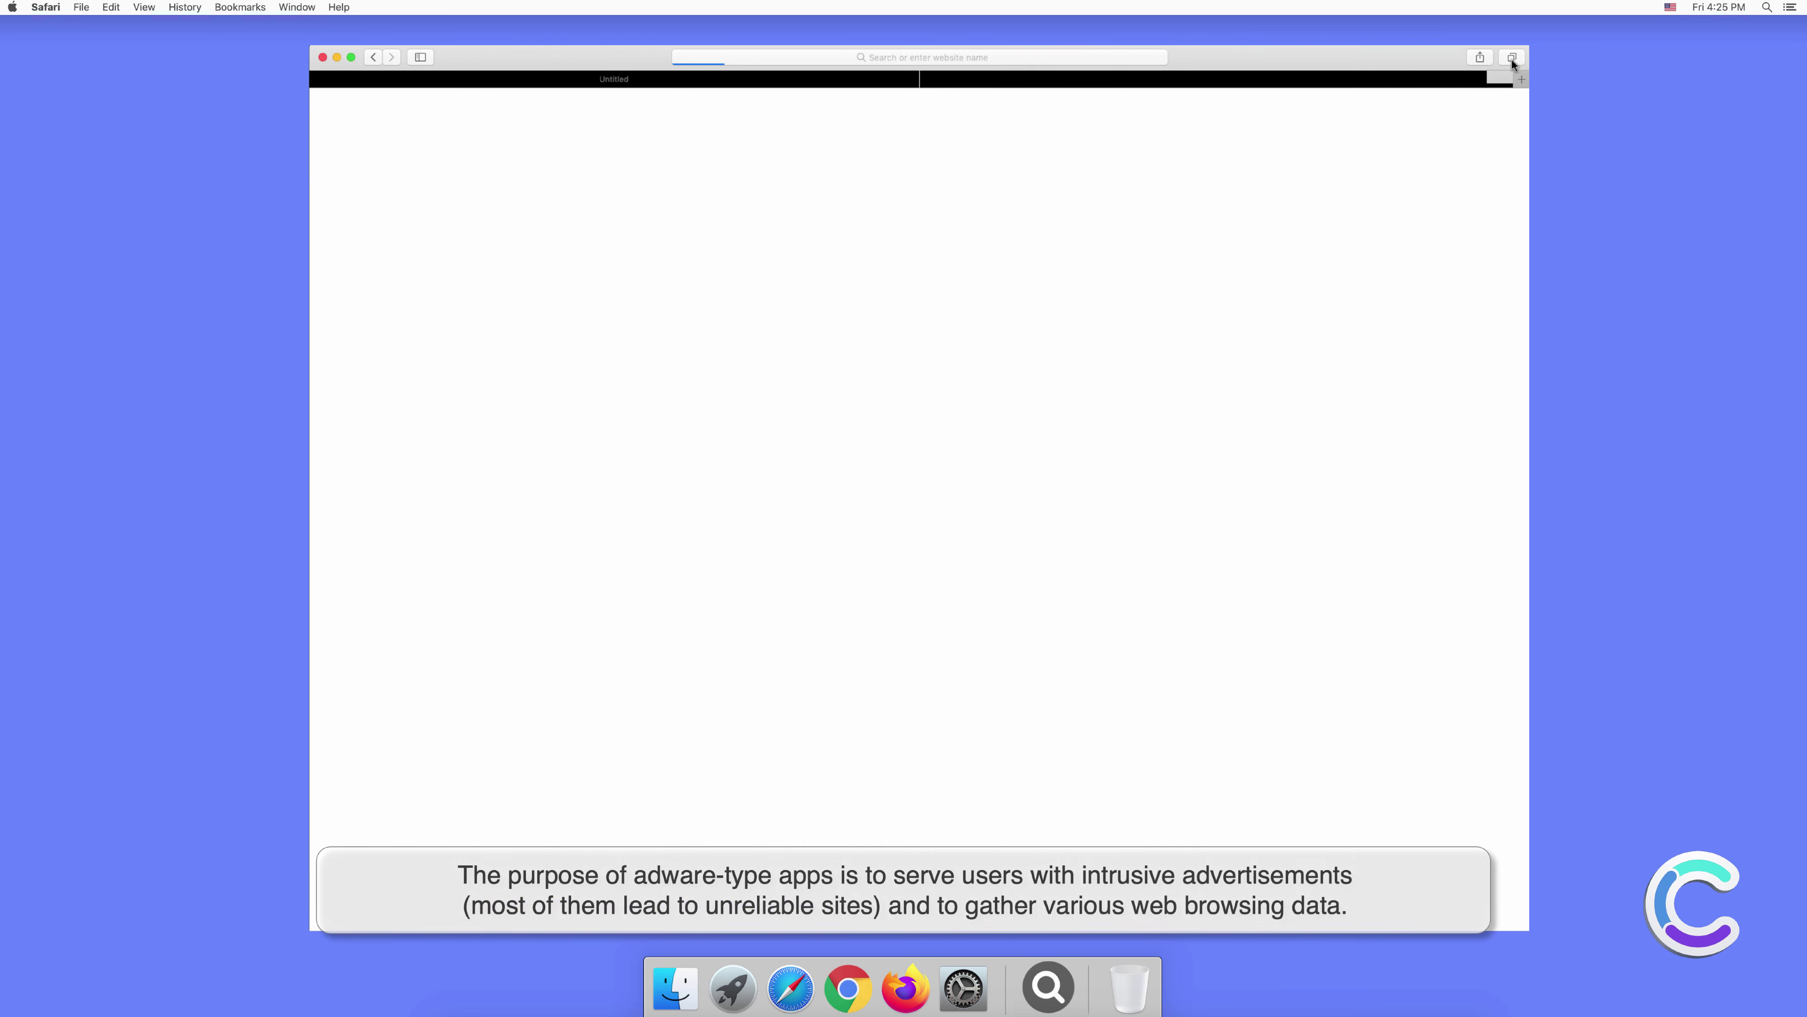
# Search for 'testing search engine' from the new tab's address bar.
pyautogui.click(1013, 56)
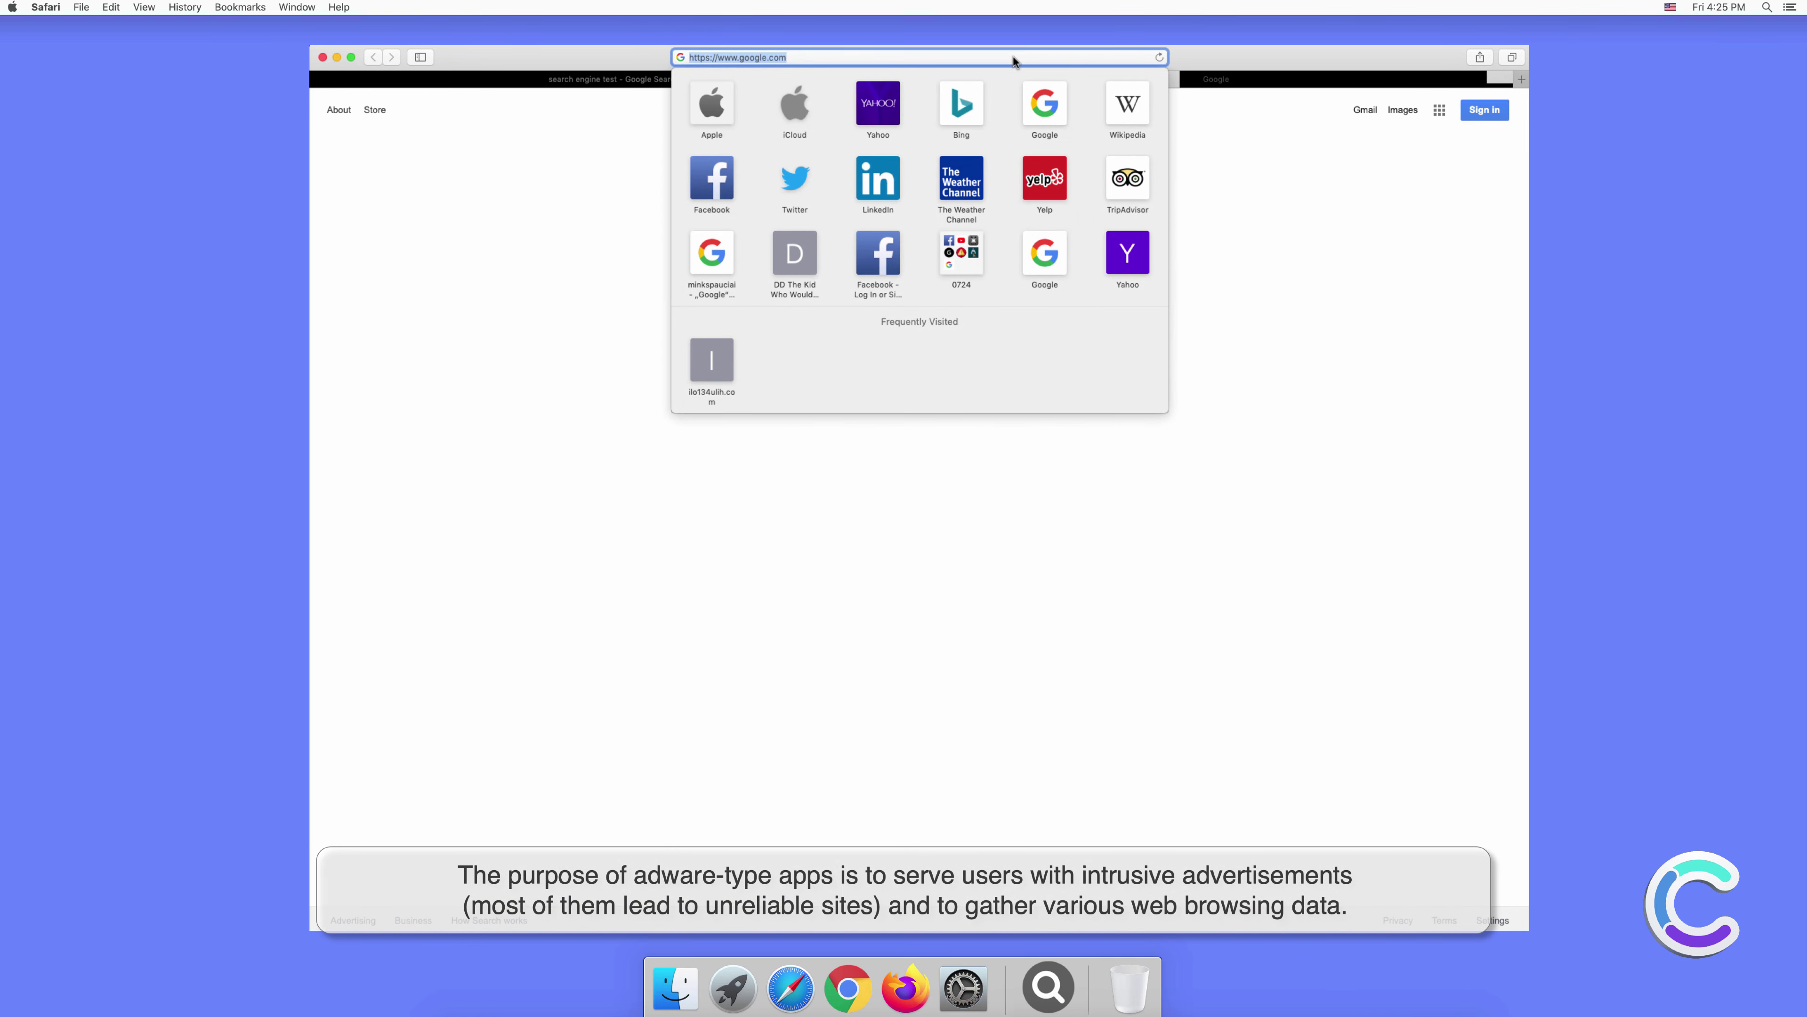
pyautogui.write('testing')
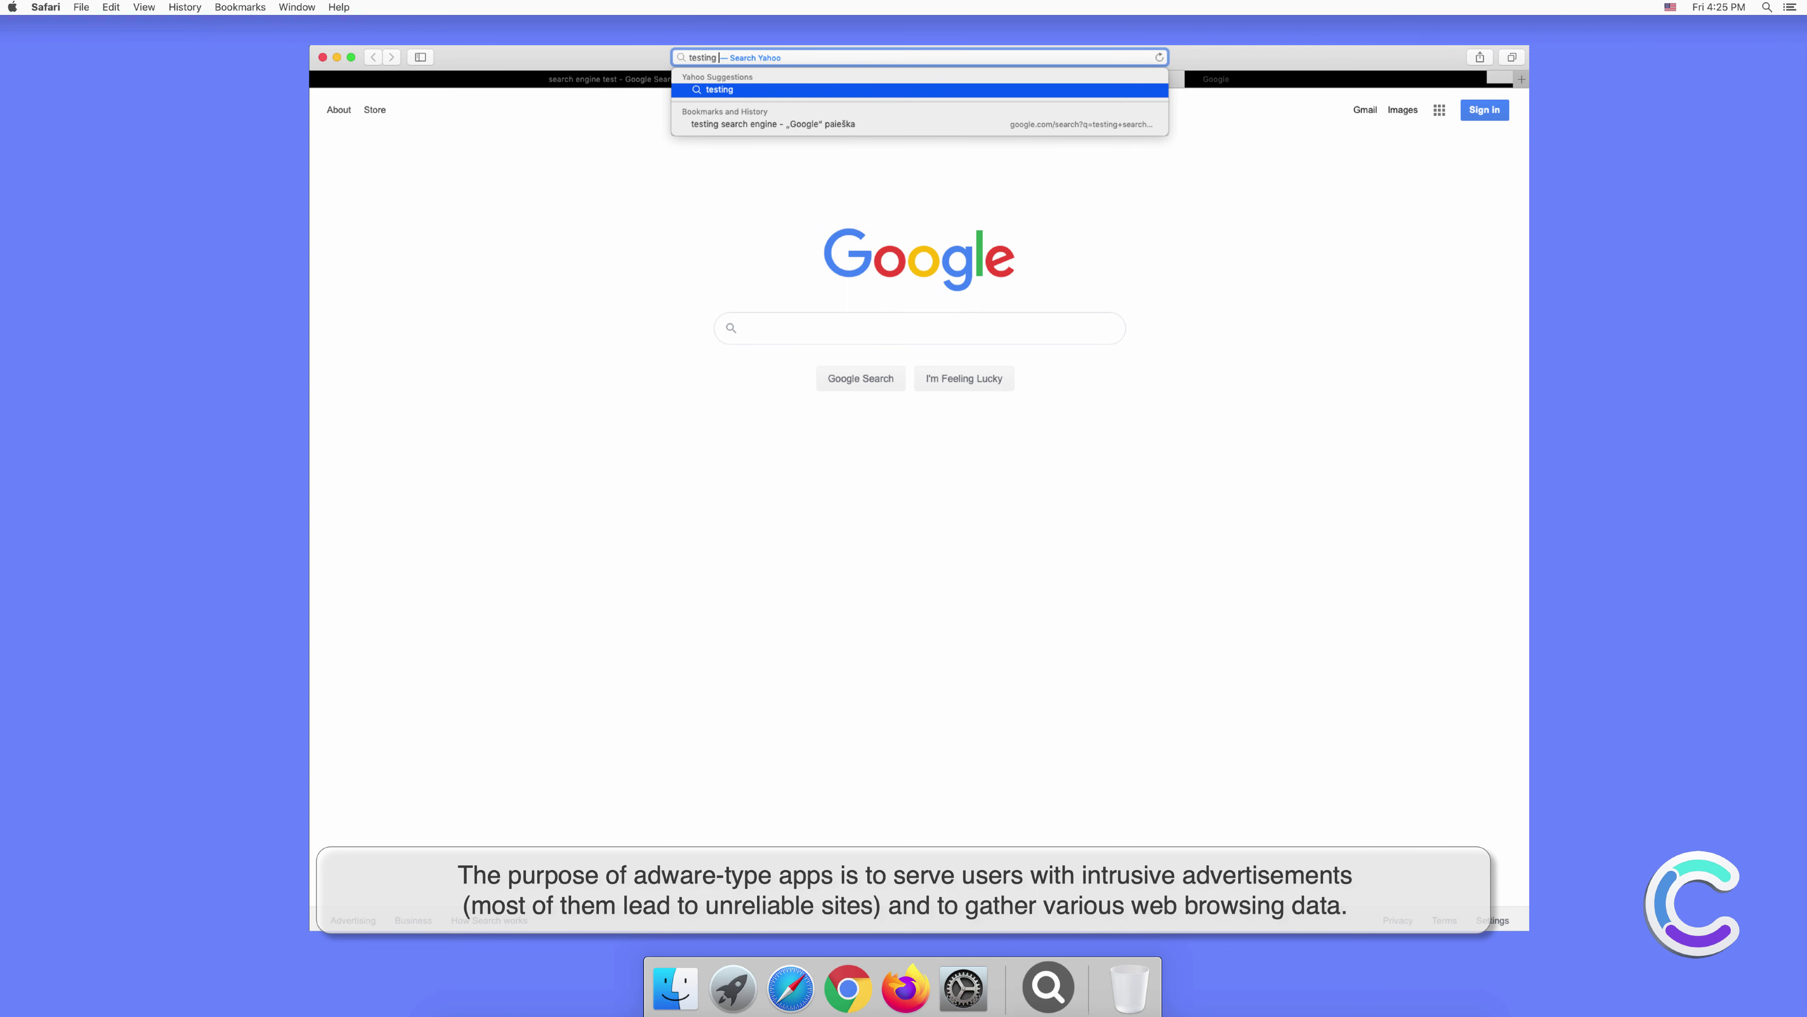
pyautogui.write(' searr')
pyautogui.press('BackSpace')
pyautogui.write('ch')
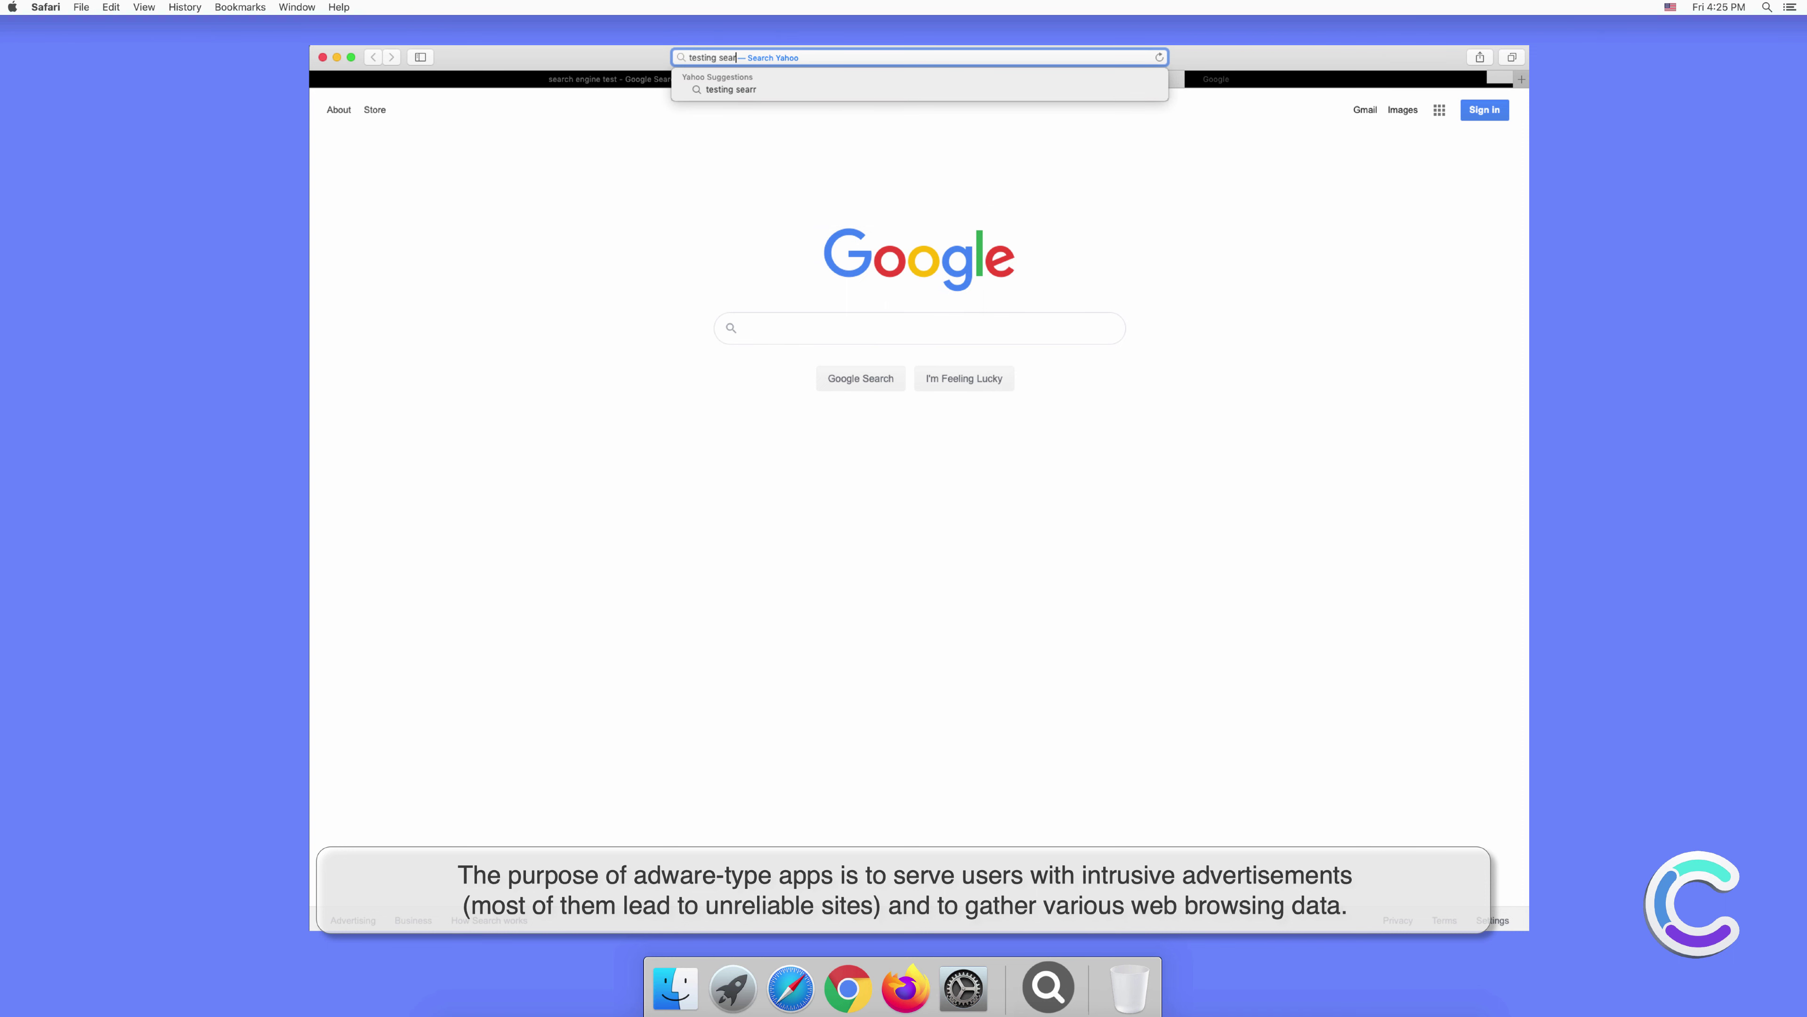
pyautogui.write(' engine')
pyautogui.press('Return')
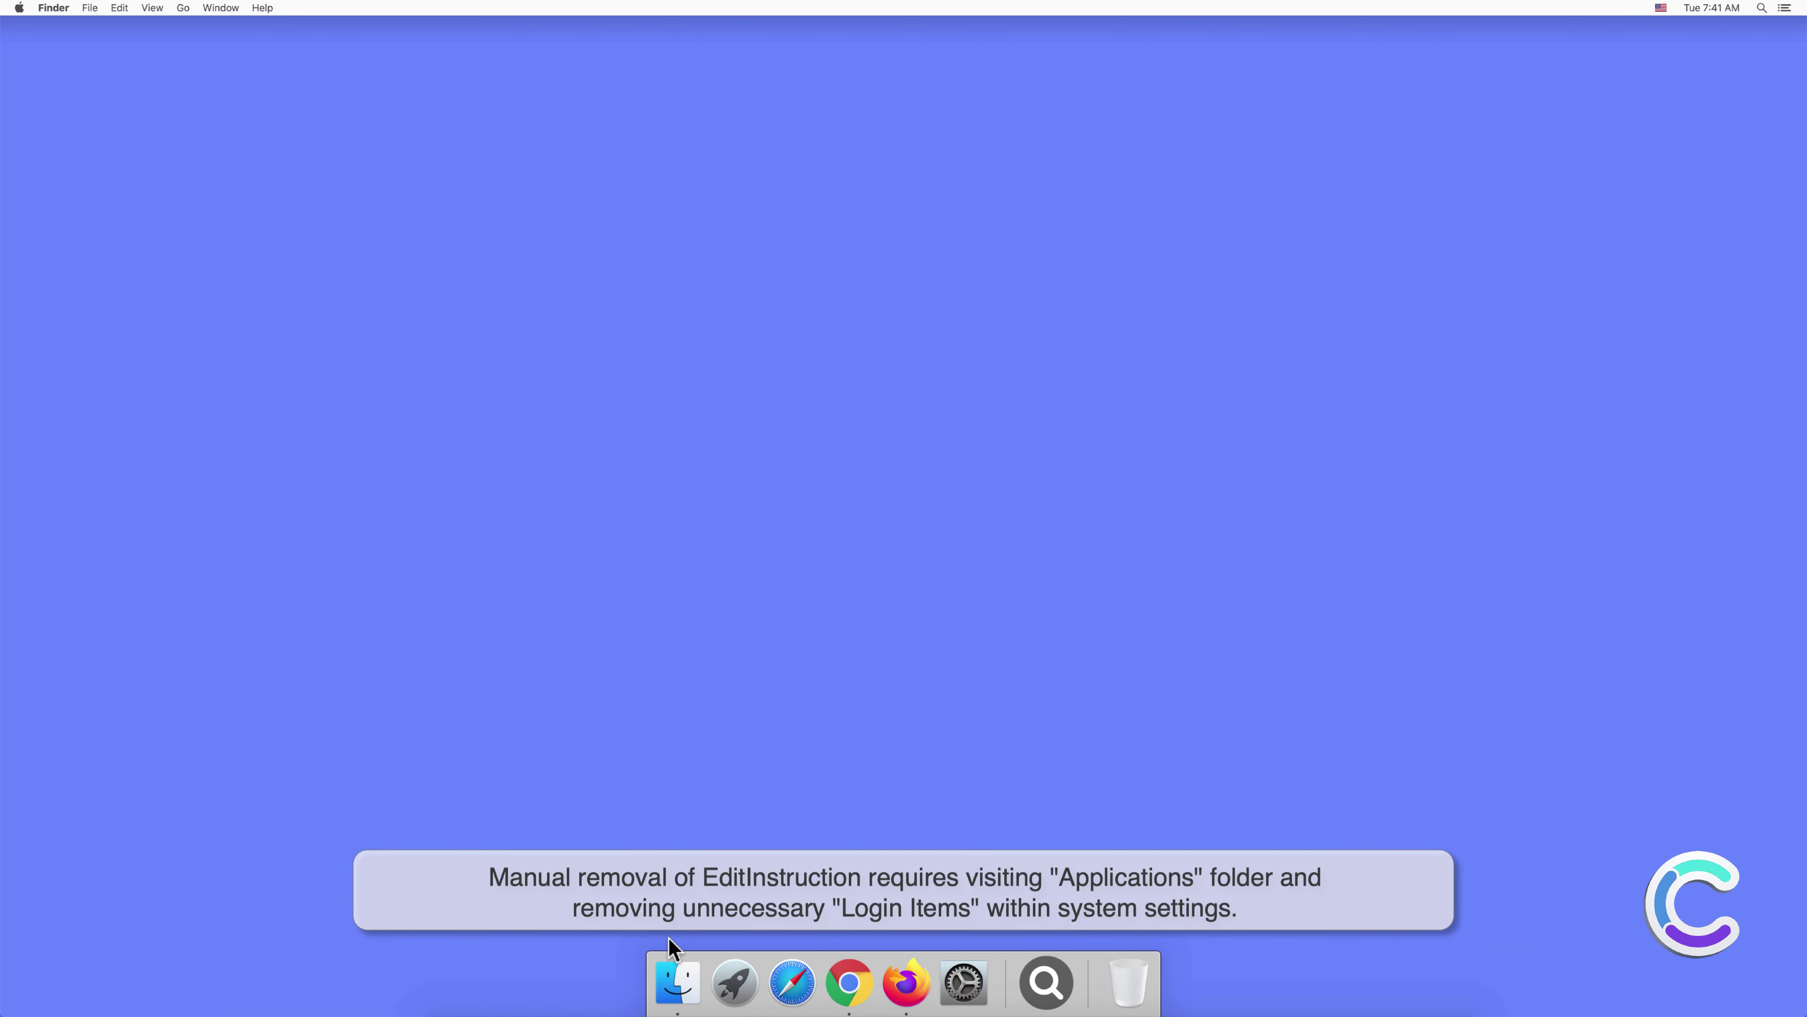
# Move EditInstruction from Applications to the Trash and close the Finder window.
pyautogui.click(678, 985)
pyautogui.click(705, 387)
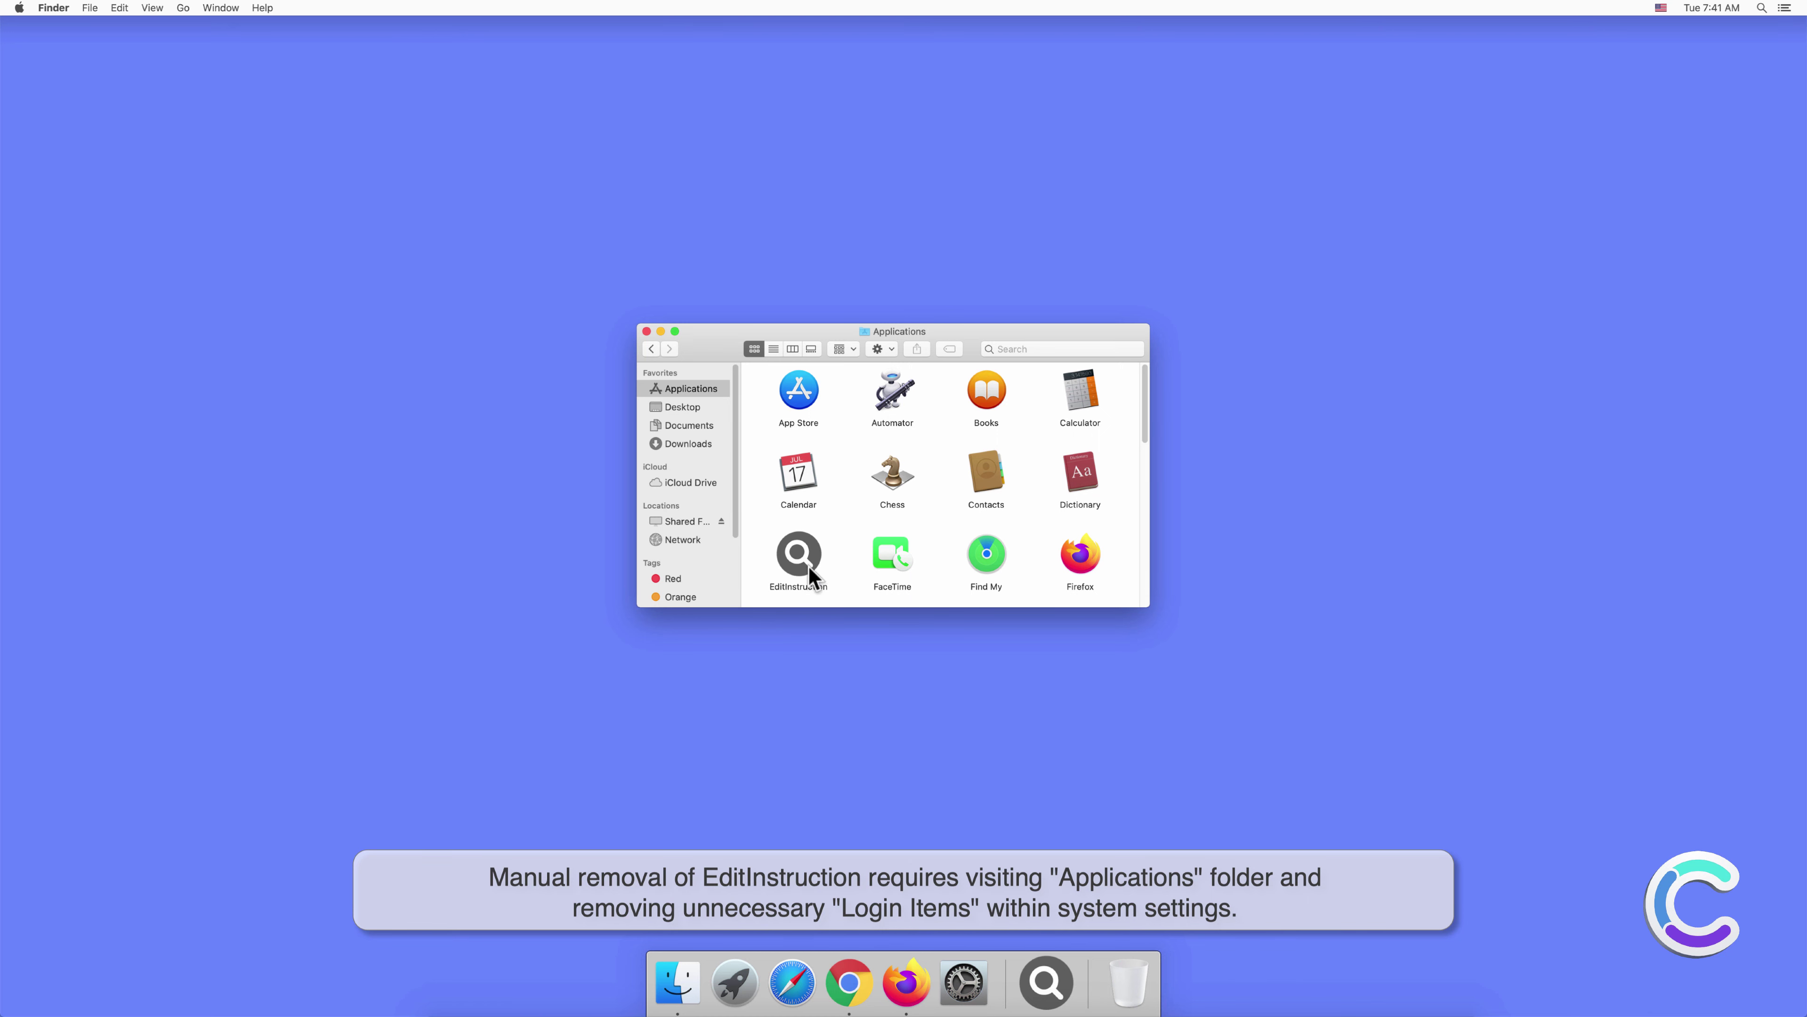
pyautogui.rightClick(799, 550)
pyautogui.click(820, 594)
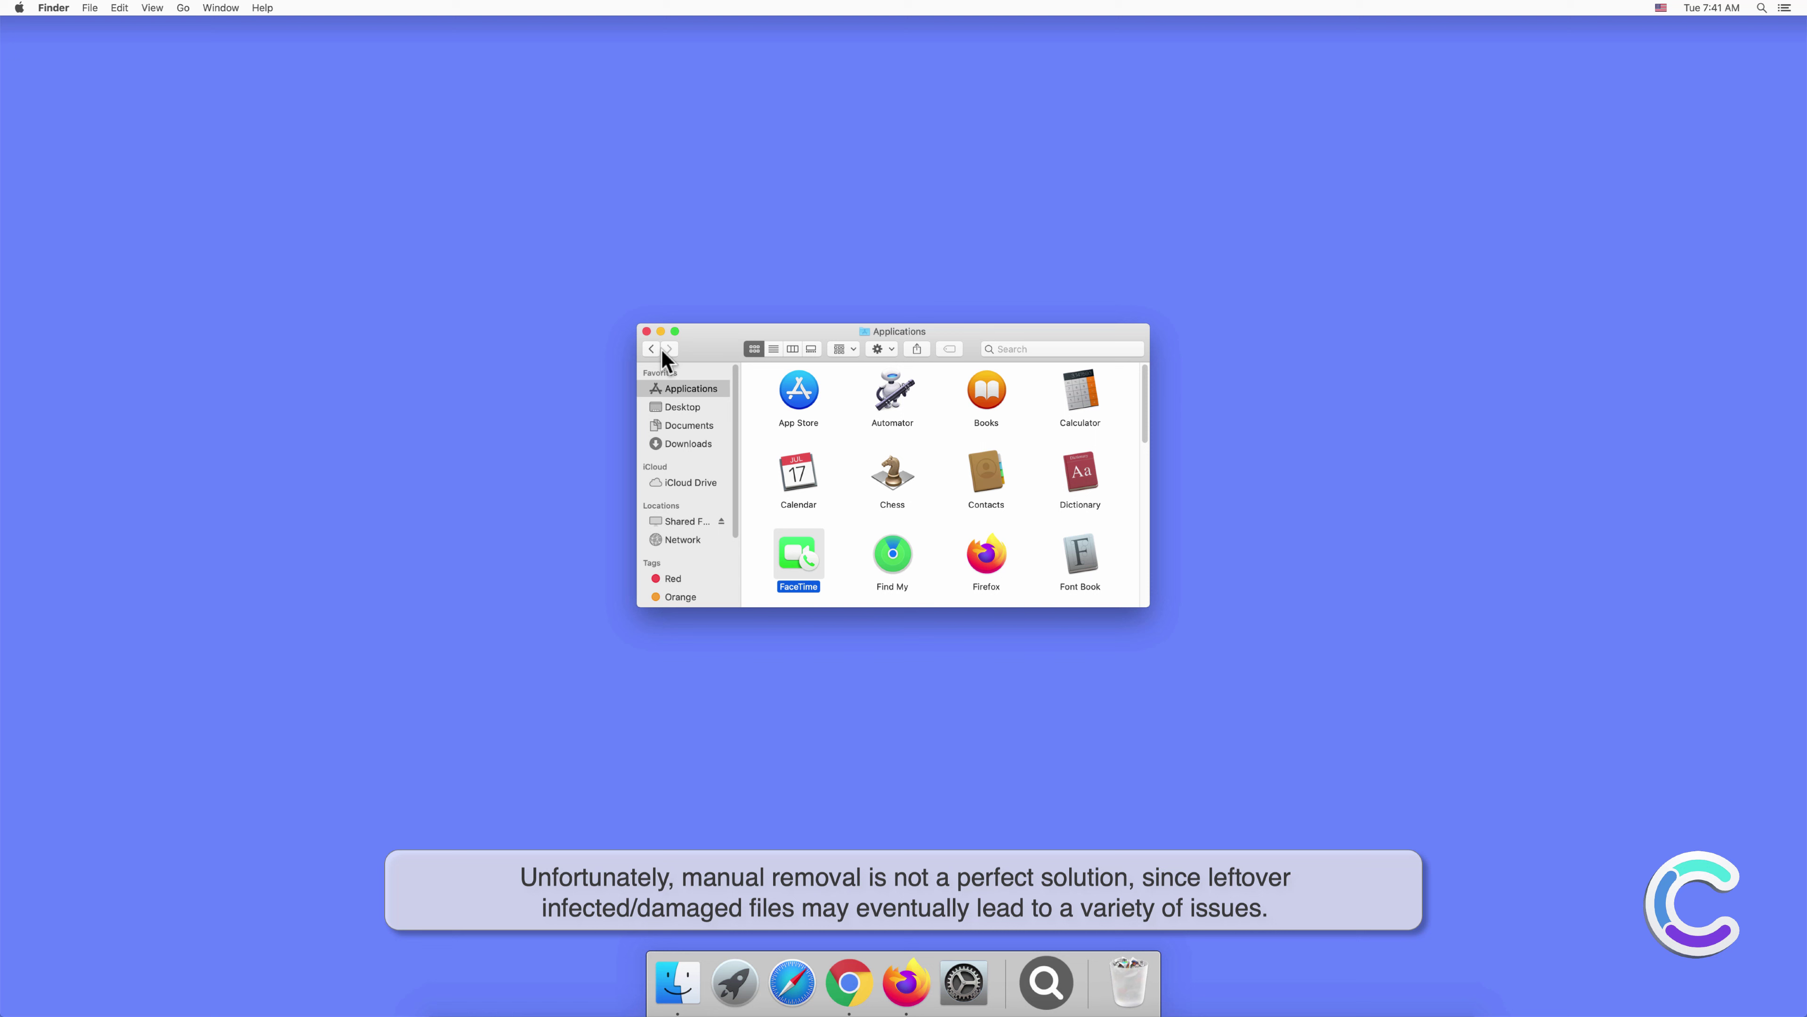
pyautogui.click(646, 332)
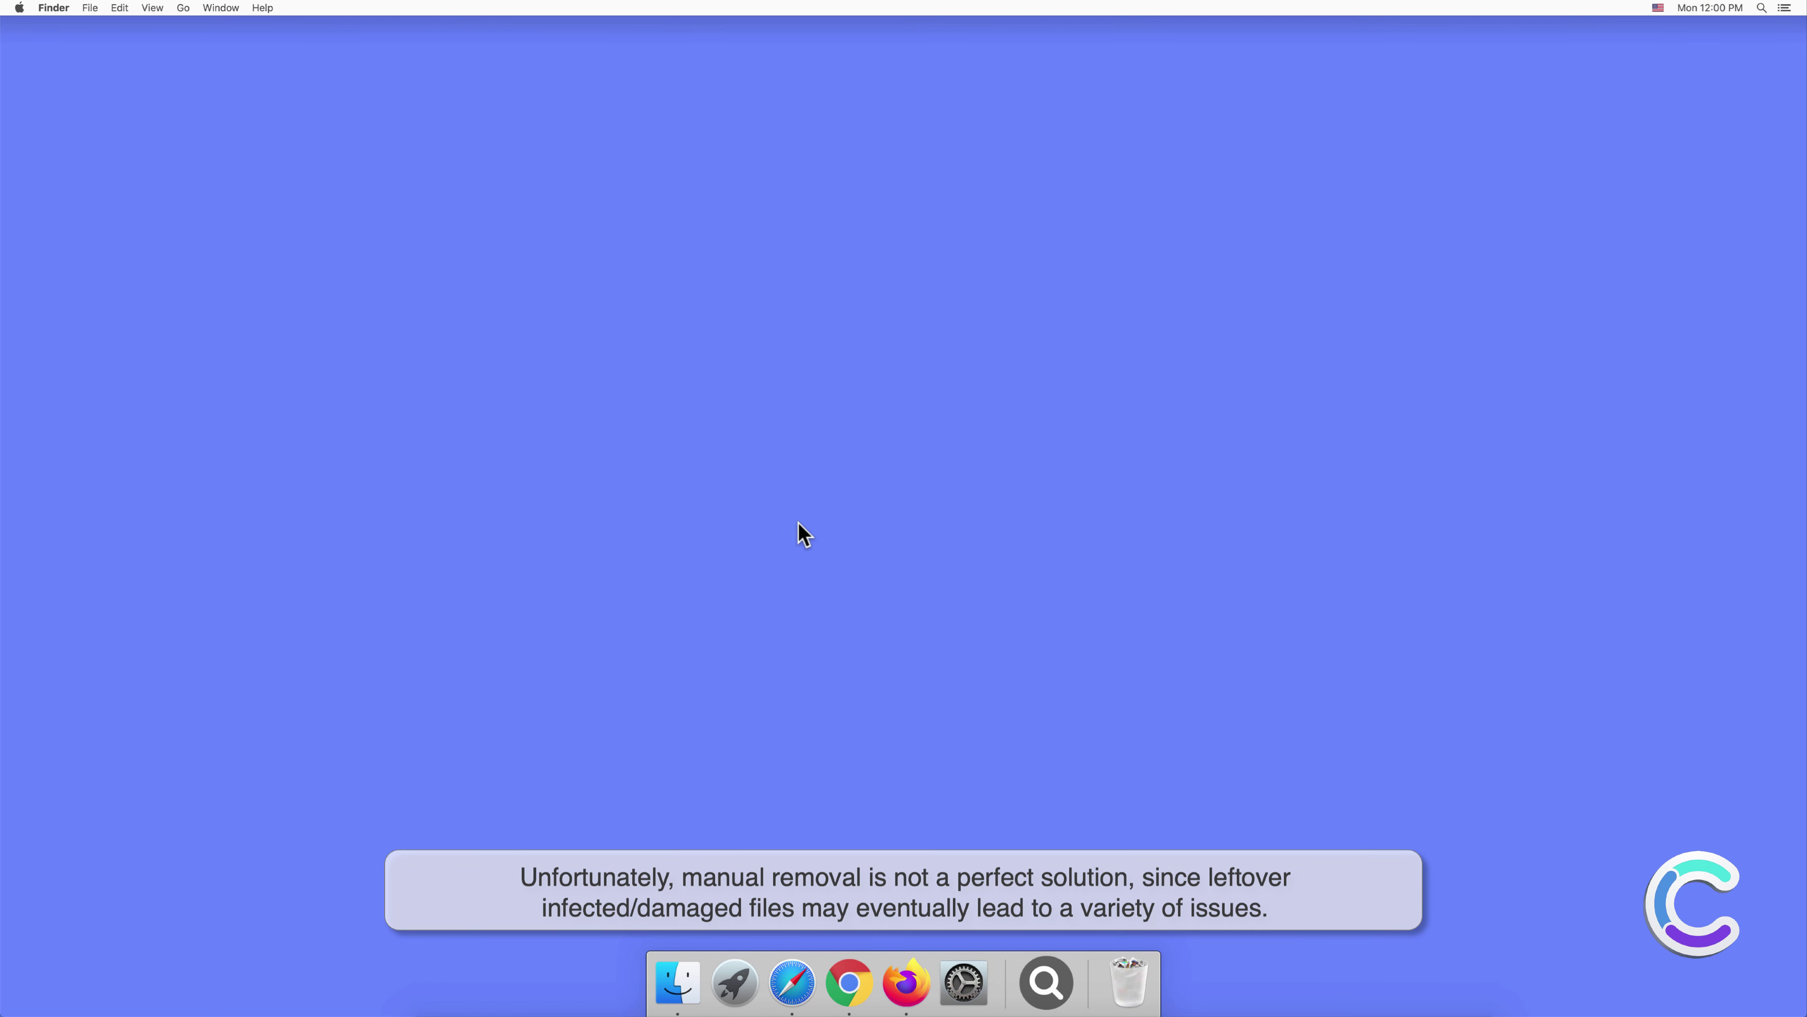
# Show the empty Login Items list under Users & Groups in System Preferences.
pyautogui.click(965, 980)
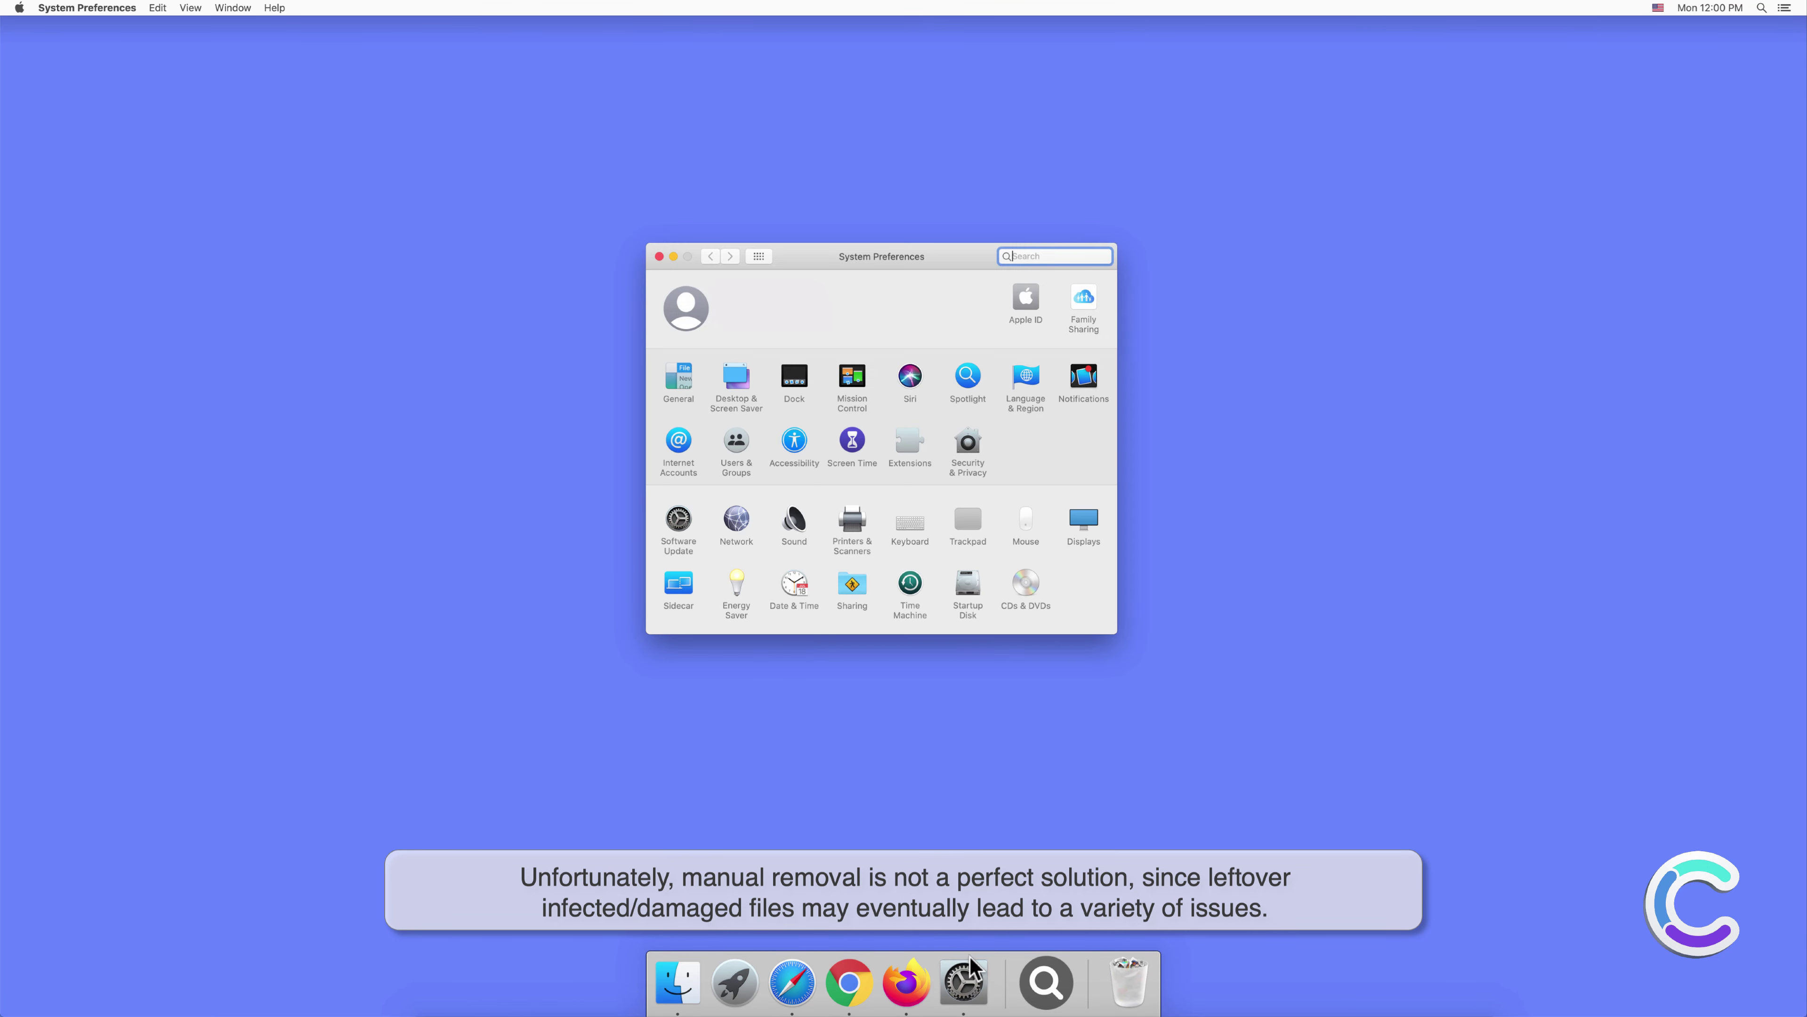
pyautogui.click(734, 443)
pyautogui.click(970, 291)
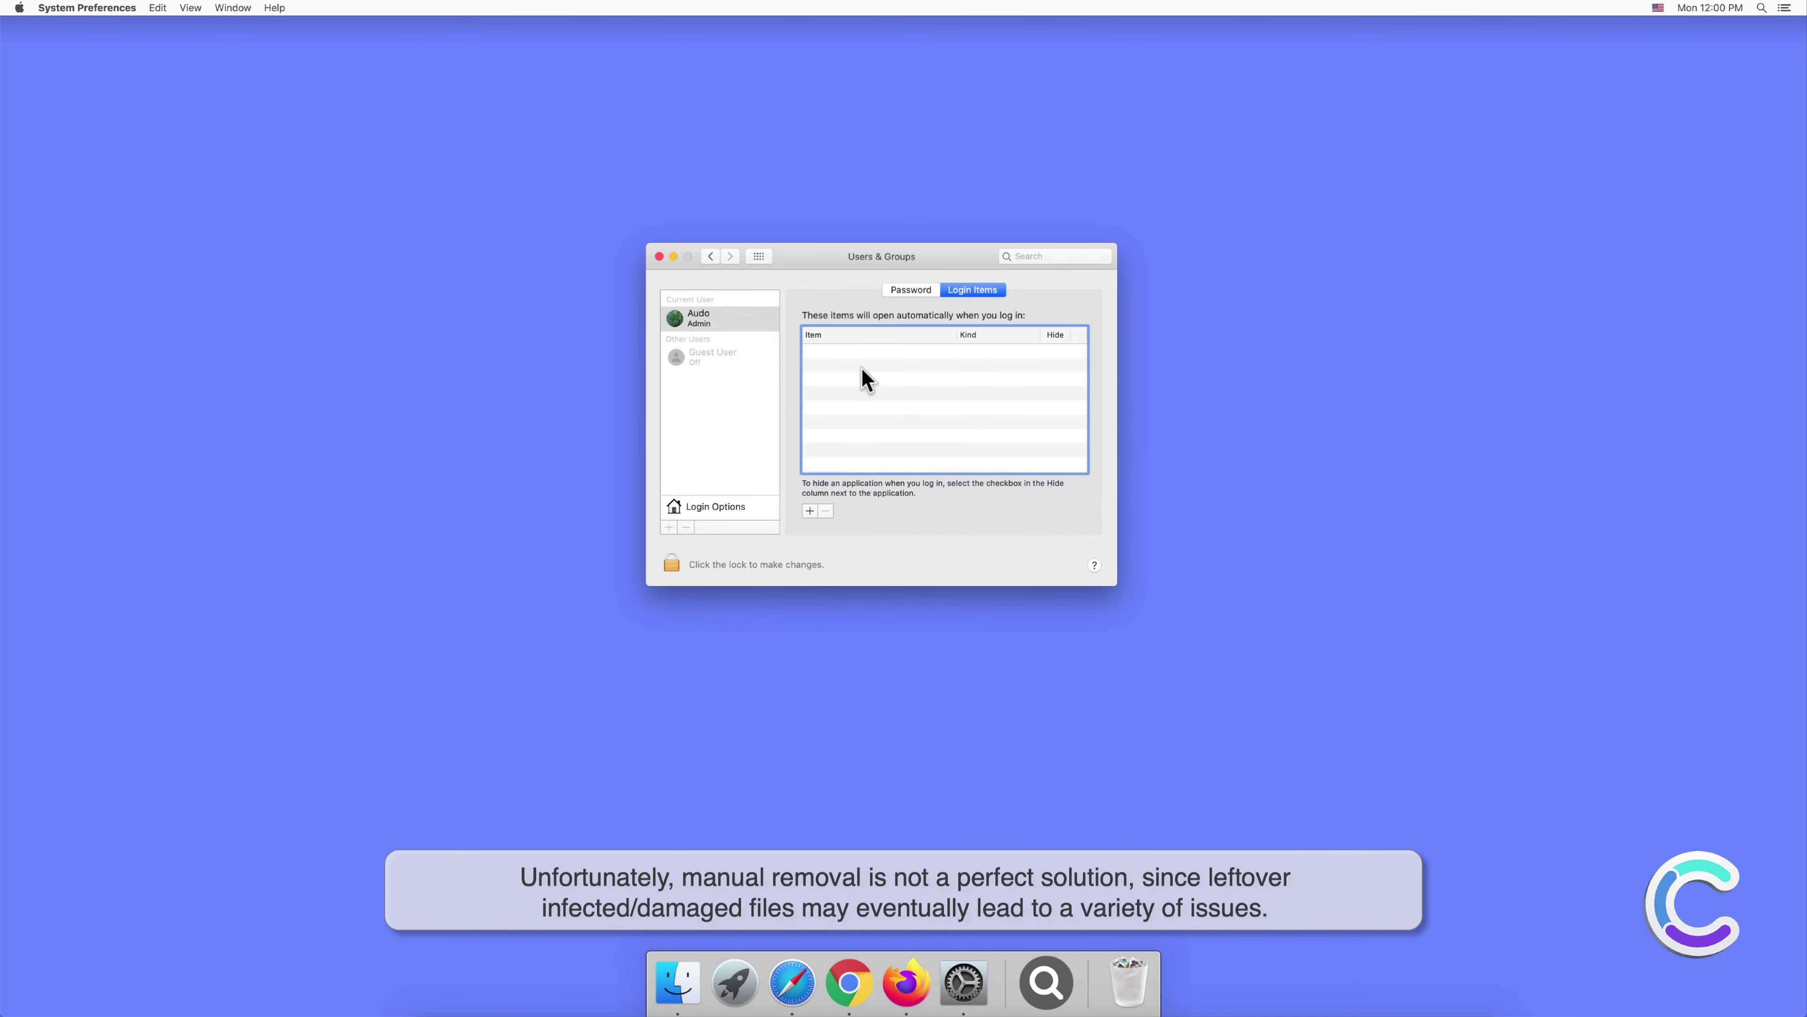
# Close Users & Groups and remove the magnifying-glass app from the Dock.
pyautogui.click(659, 256)
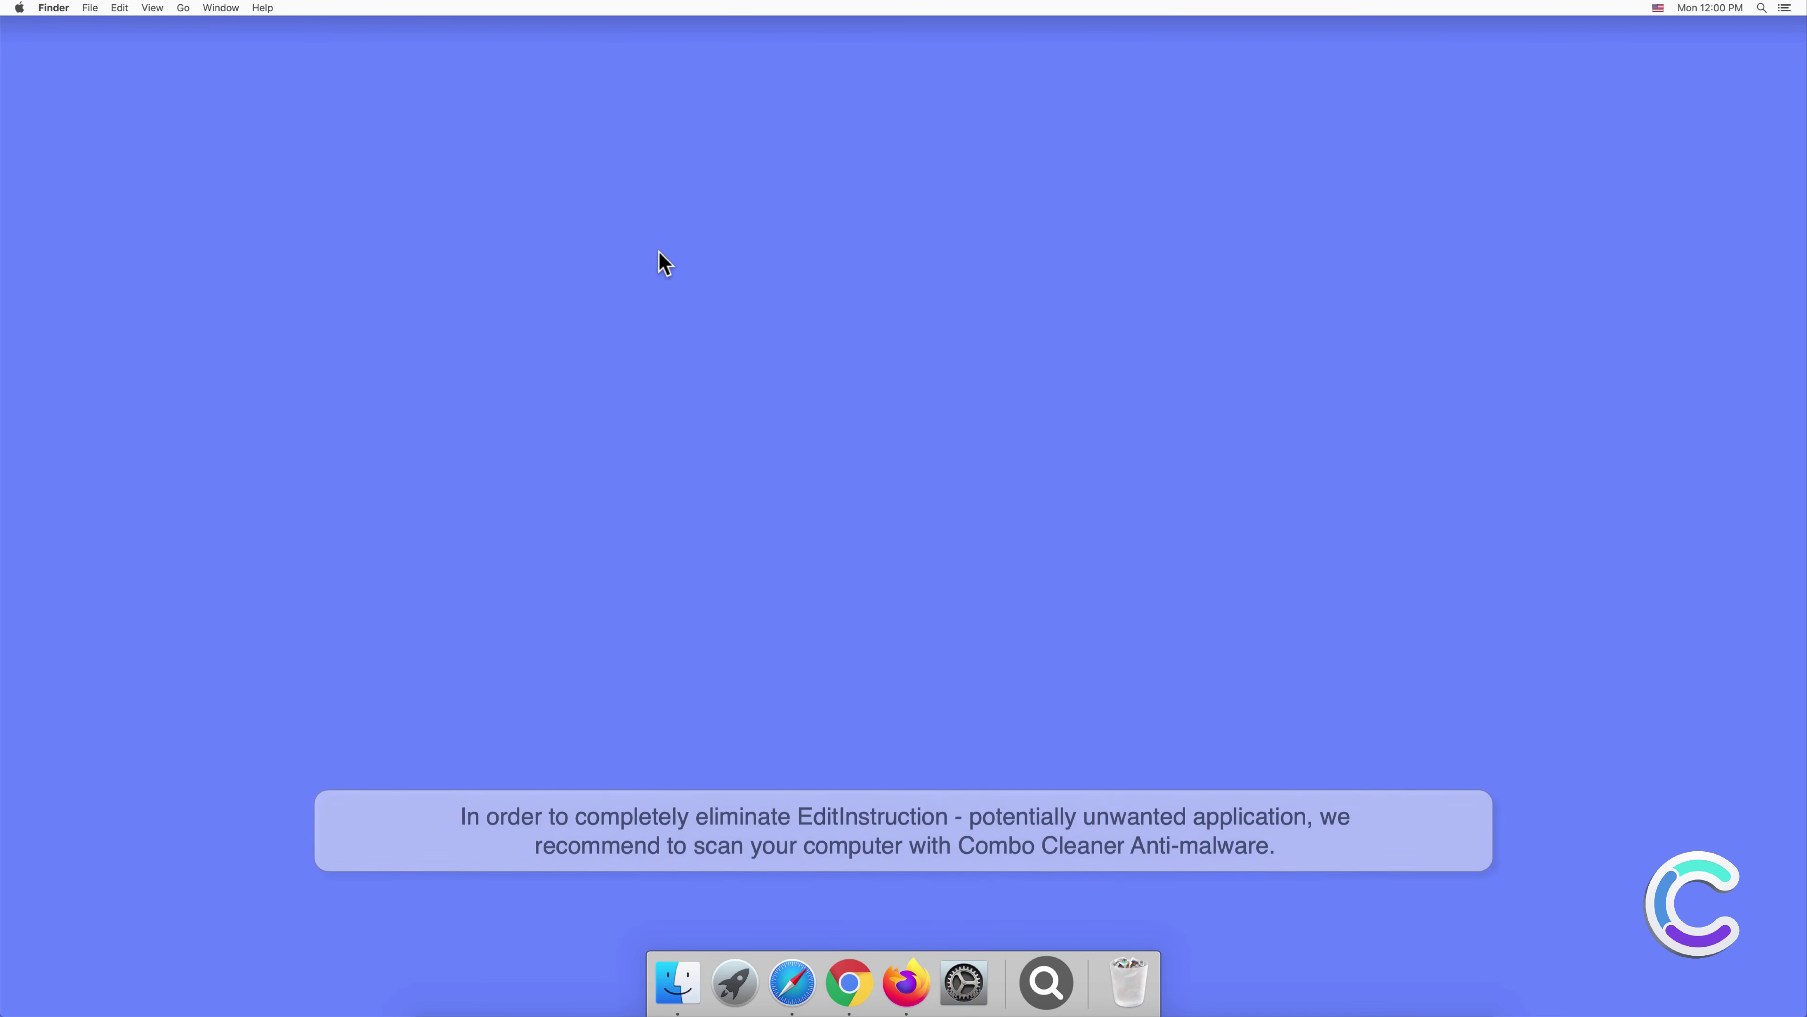
pyautogui.rightClick(1045, 963)
pyautogui.moveTo(1084, 890)
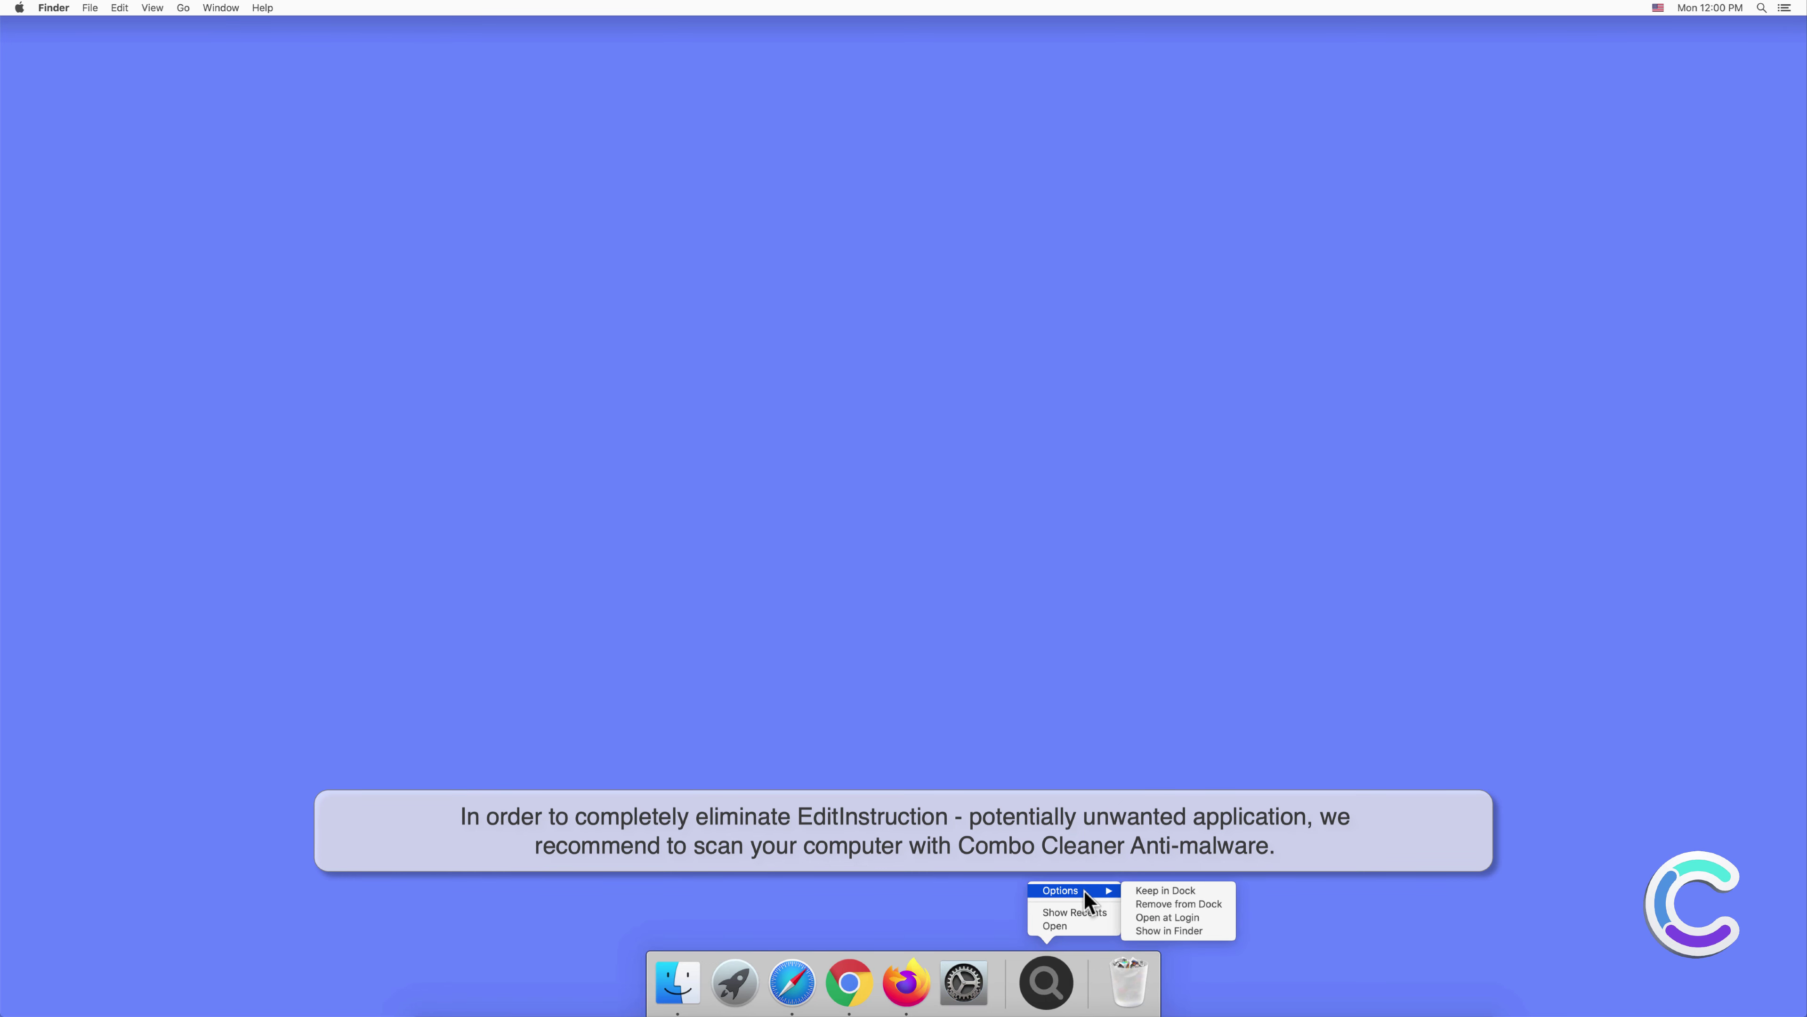
pyautogui.click(1142, 903)
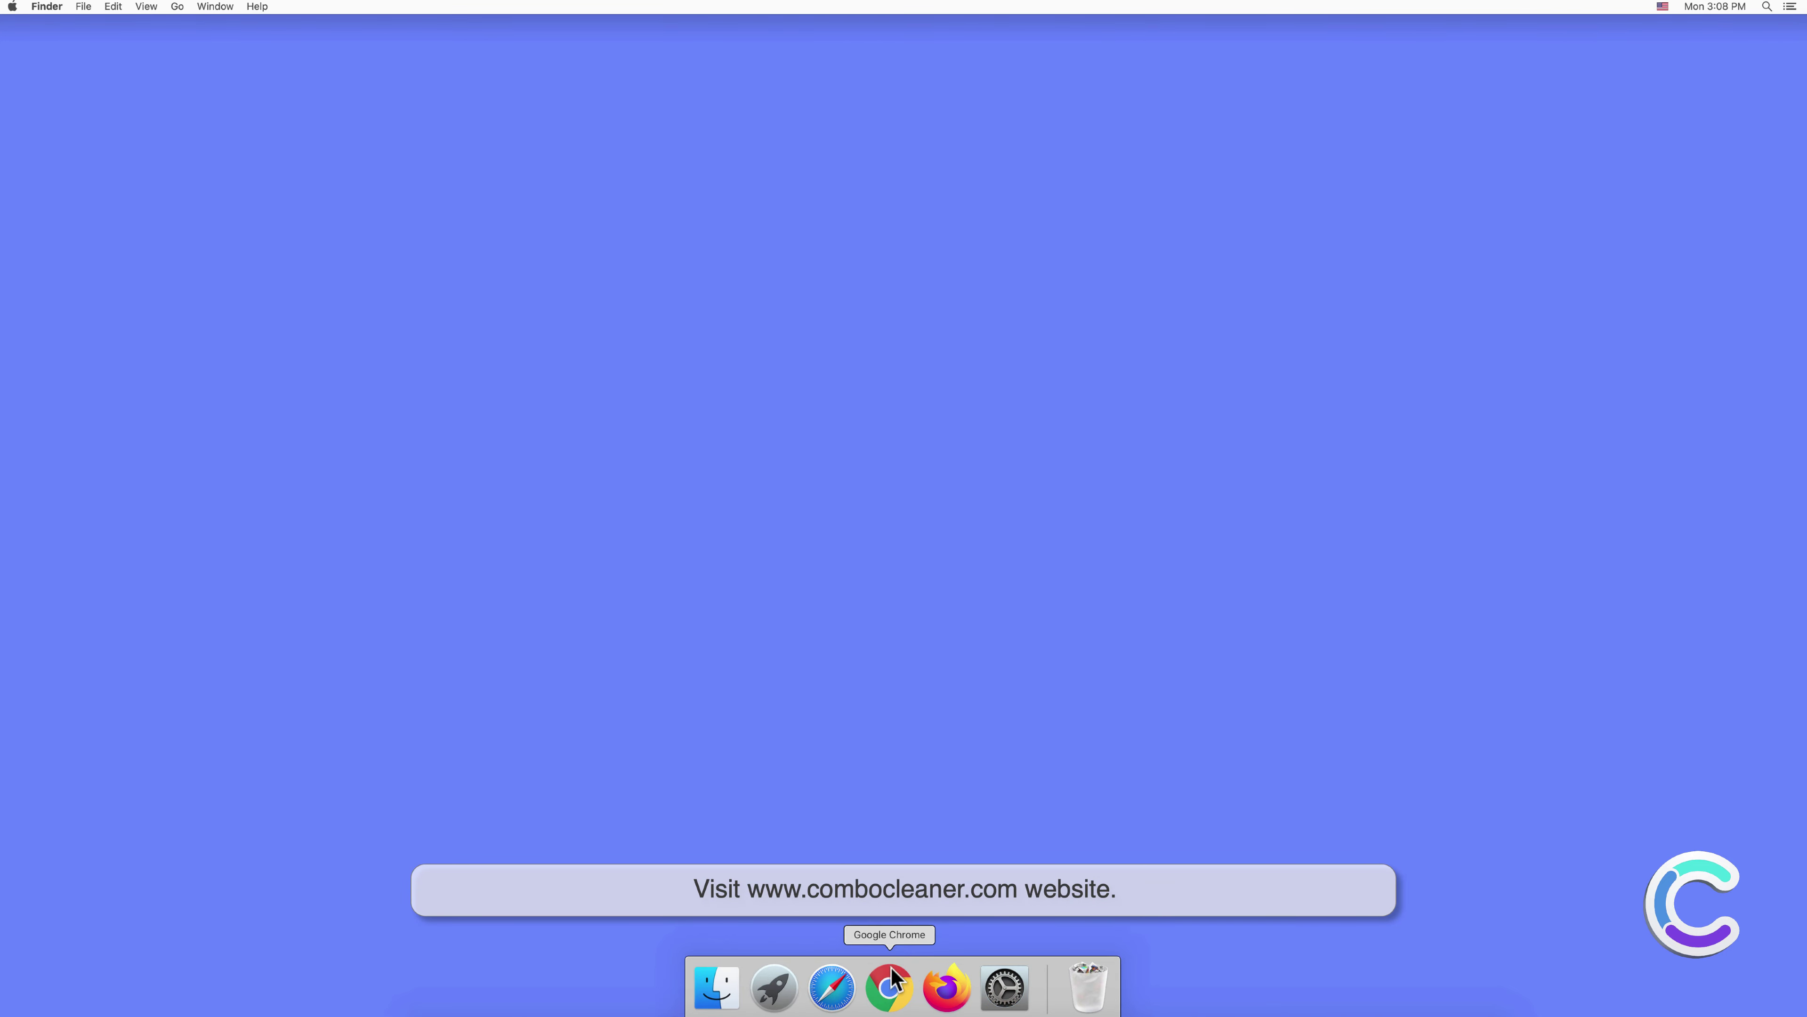
pyautogui.click(833, 983)
pyautogui.write('www')
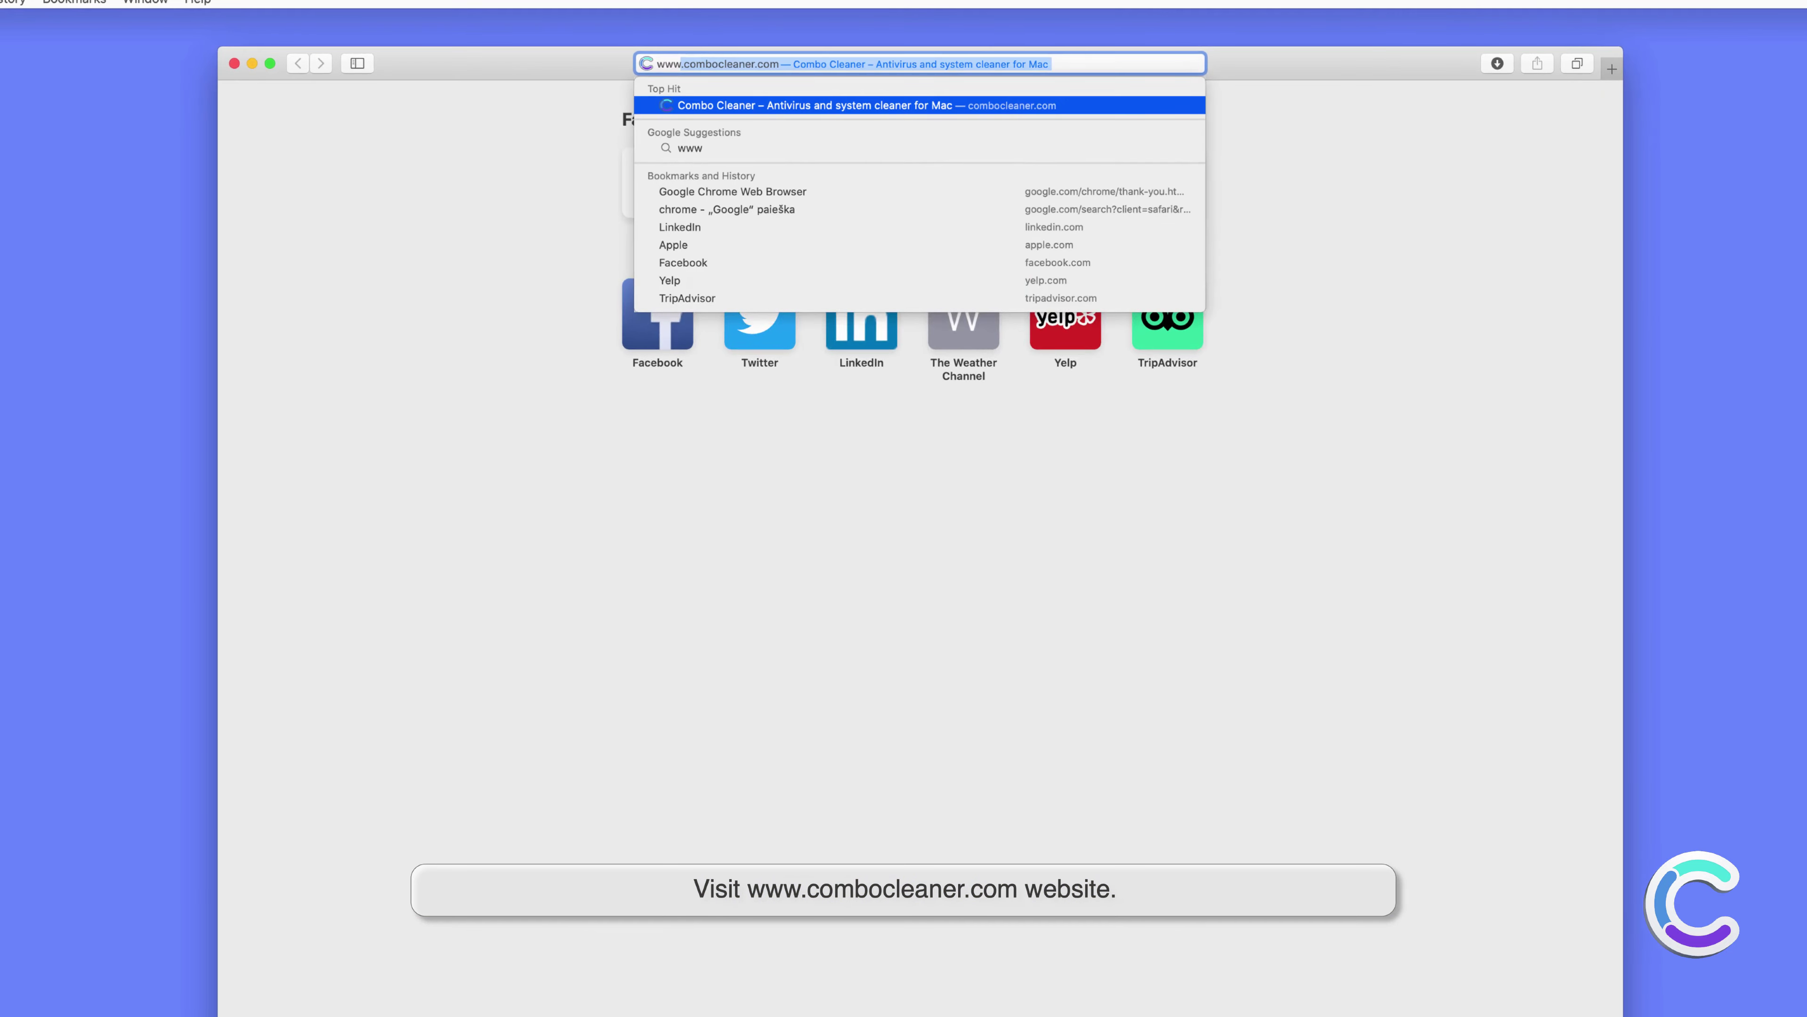
pyautogui.write('.combo')
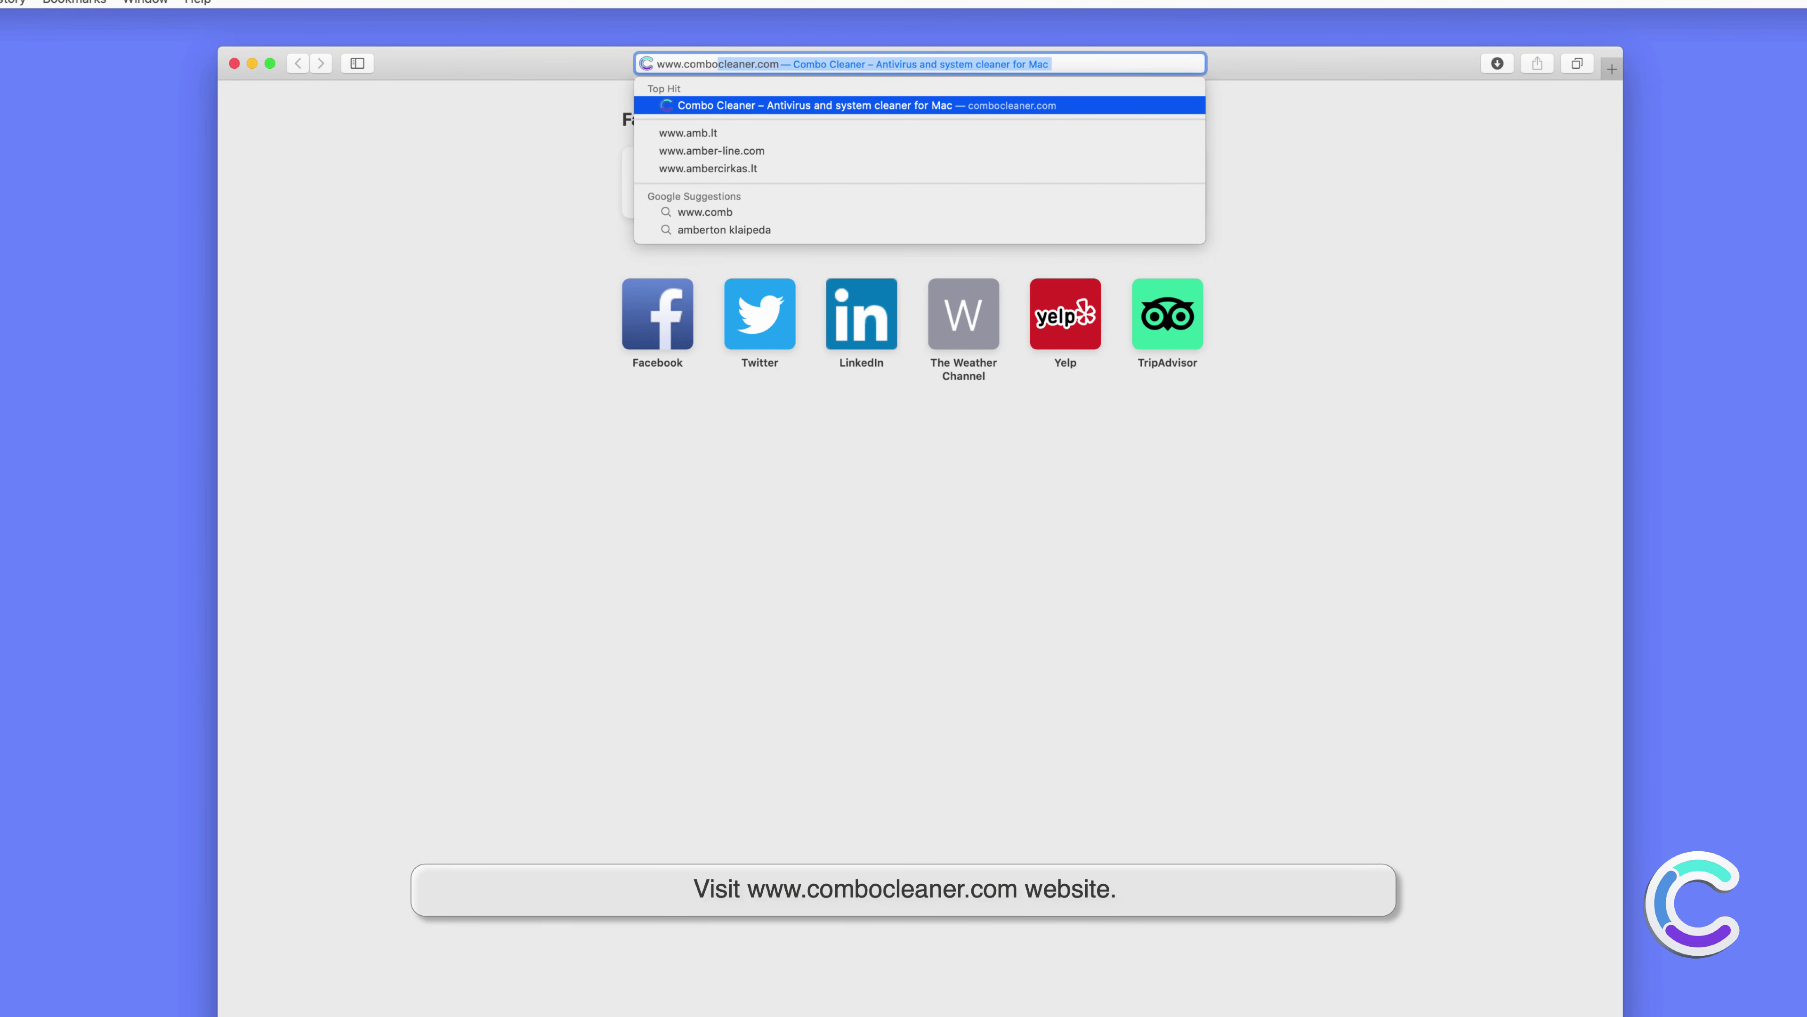
pyautogui.write('cleaner.com')
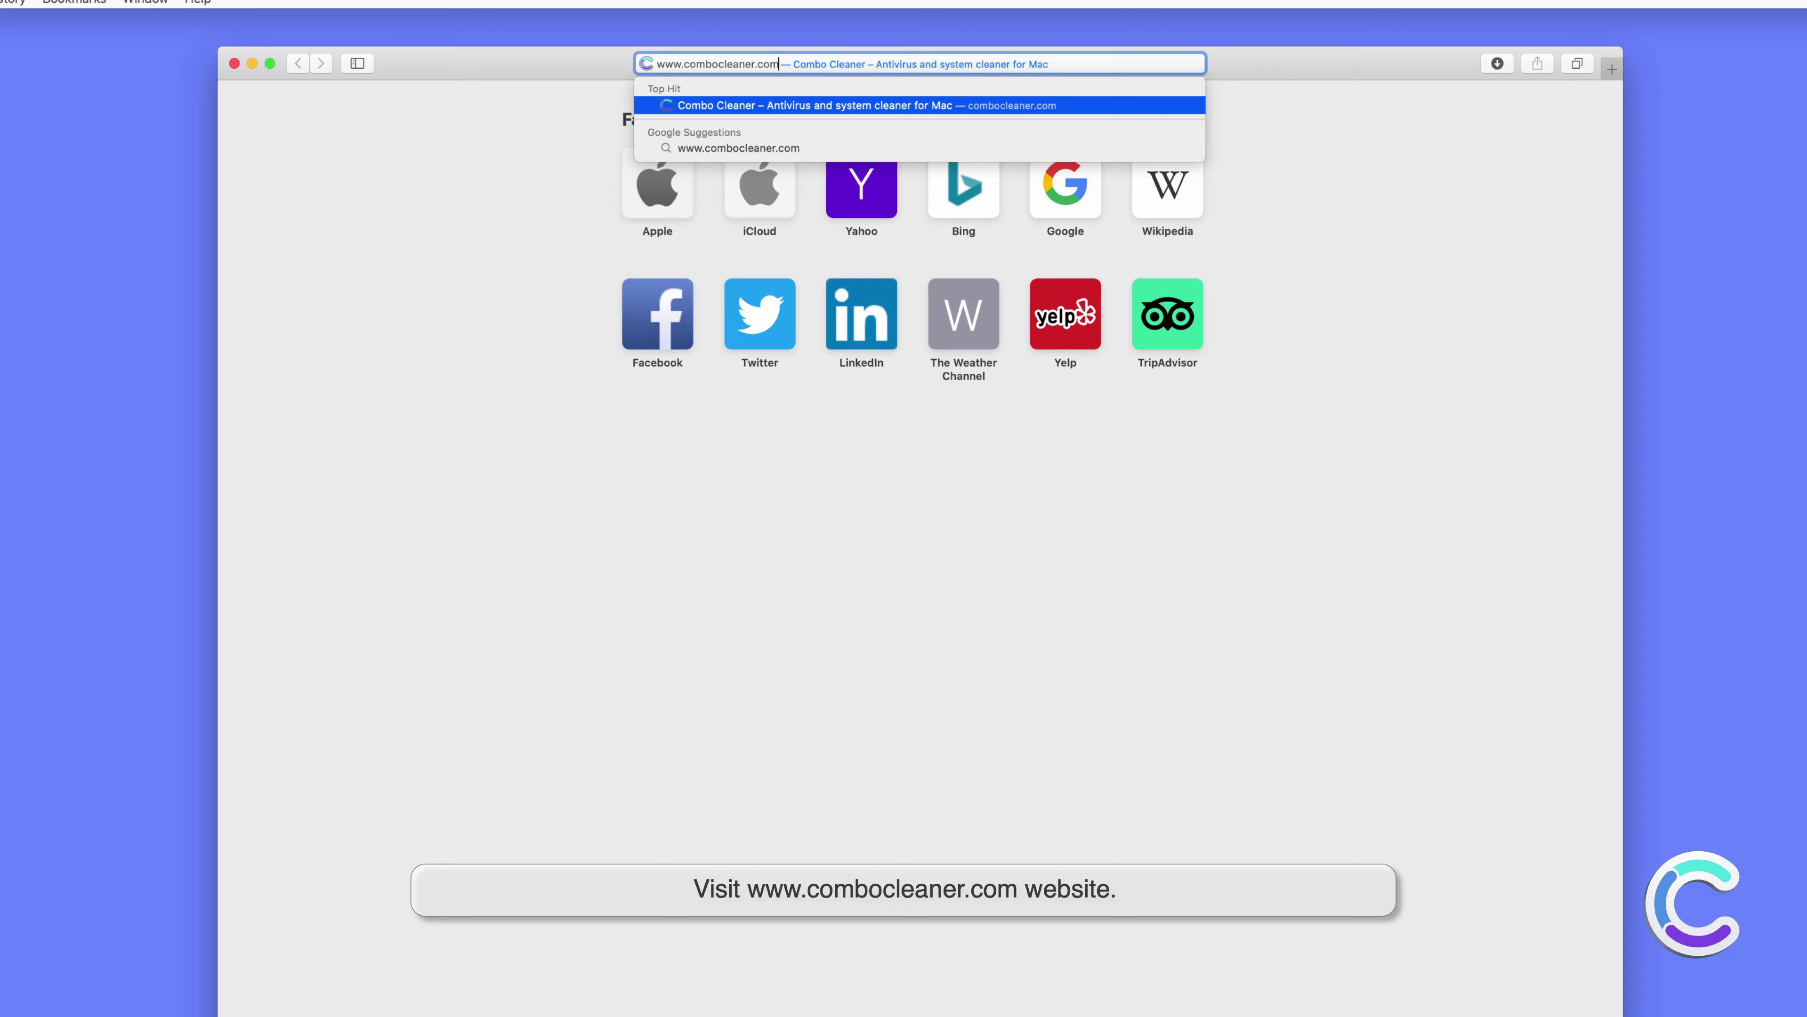
pyautogui.press('Return')
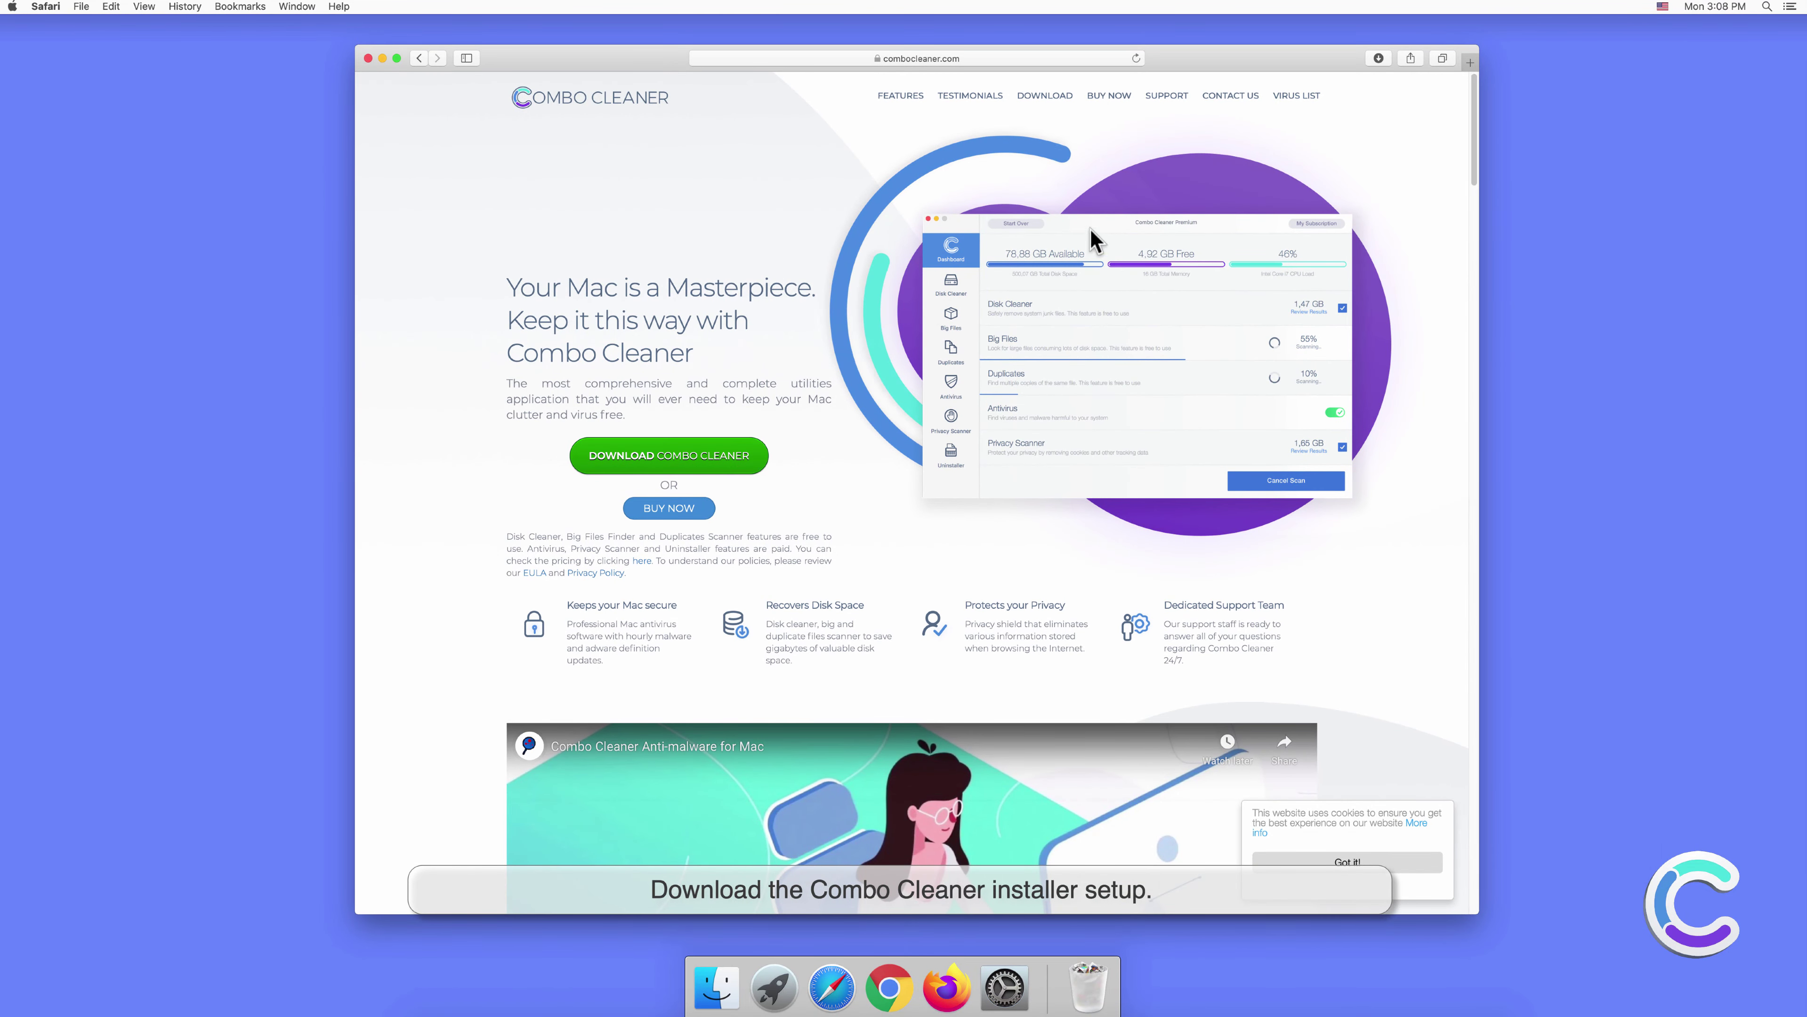
# Open the downloaded combocleaner.dmg, drag Combo Cleaner into Applications and close the installer.
pyautogui.click(1377, 60)
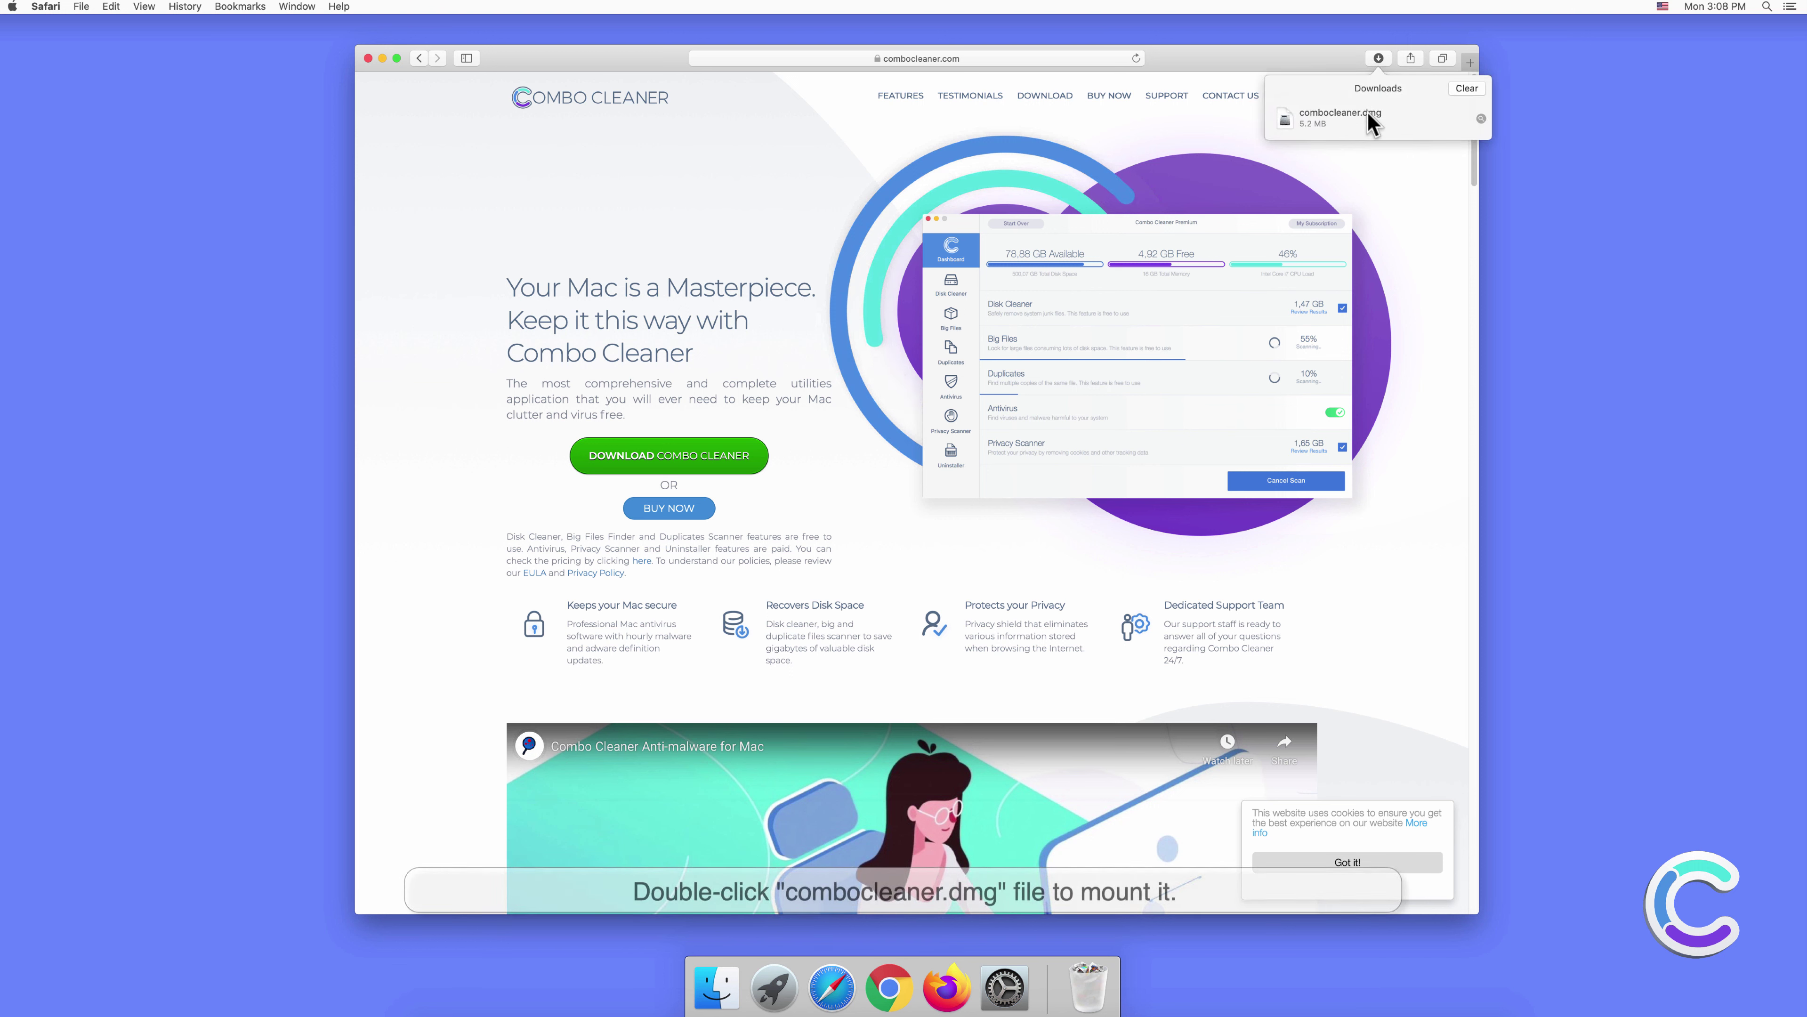
pyautogui.click(1365, 114)
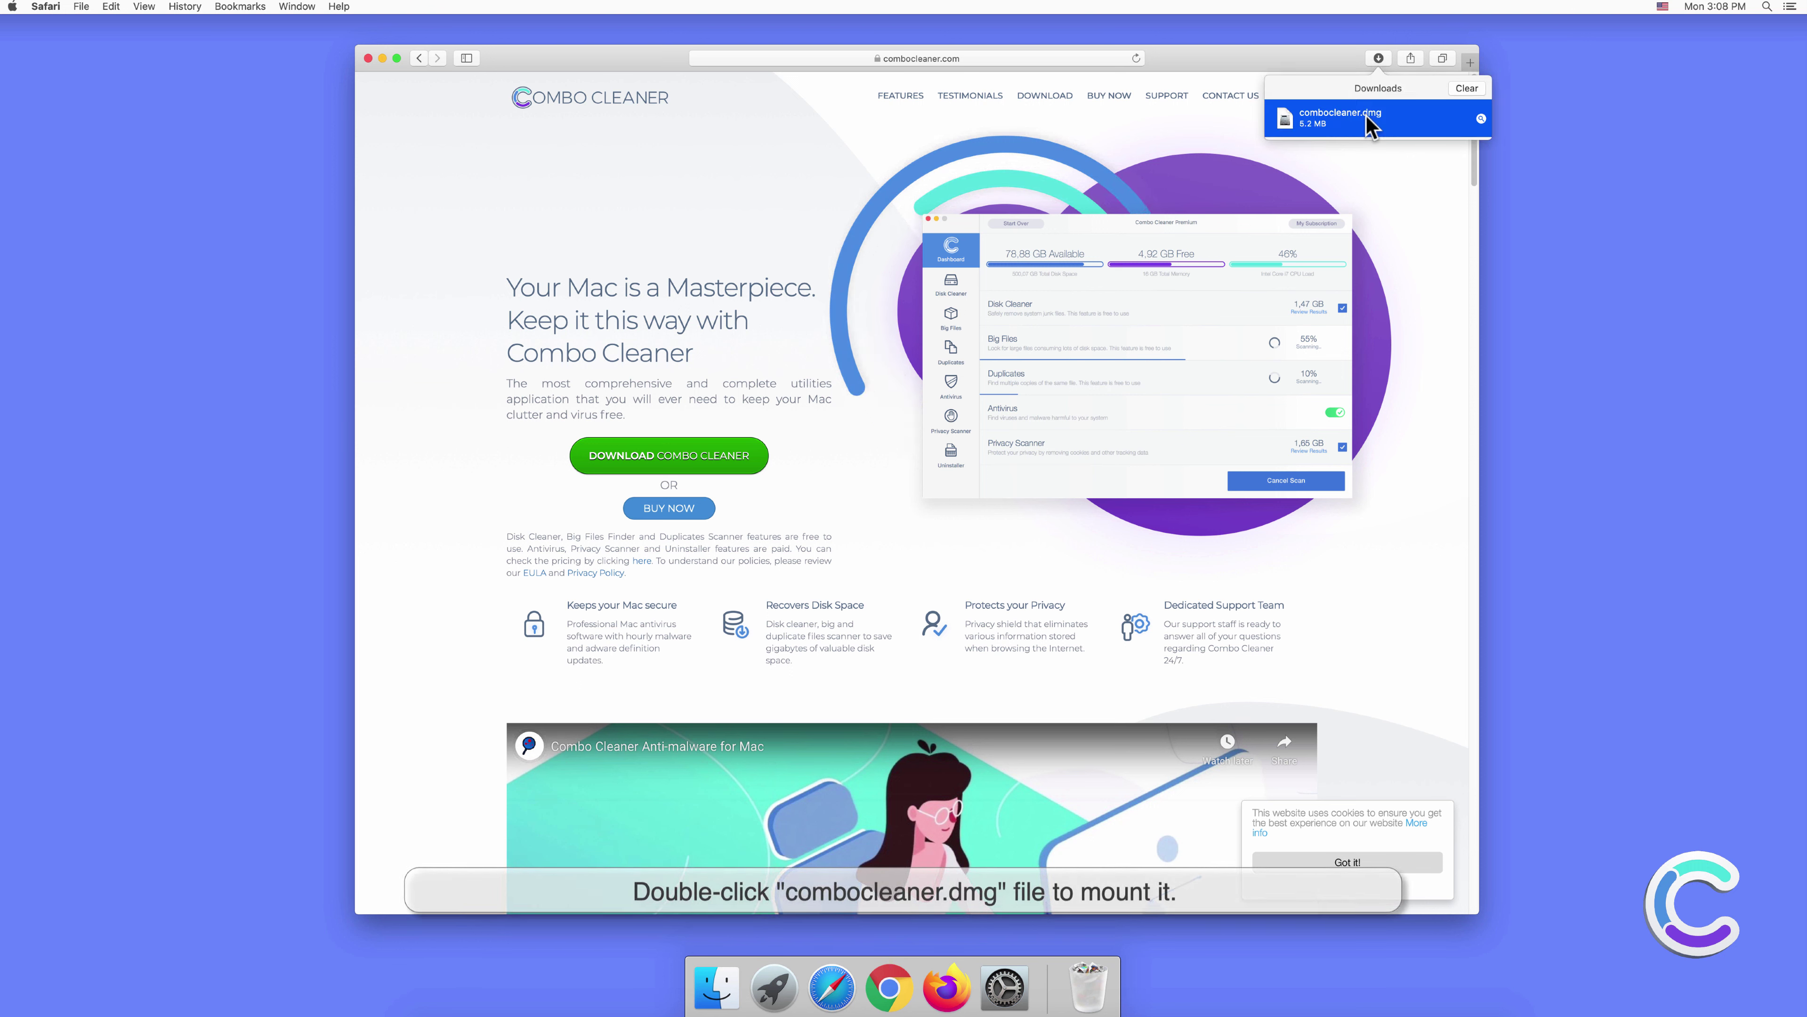
pyautogui.doubleClick(1368, 118)
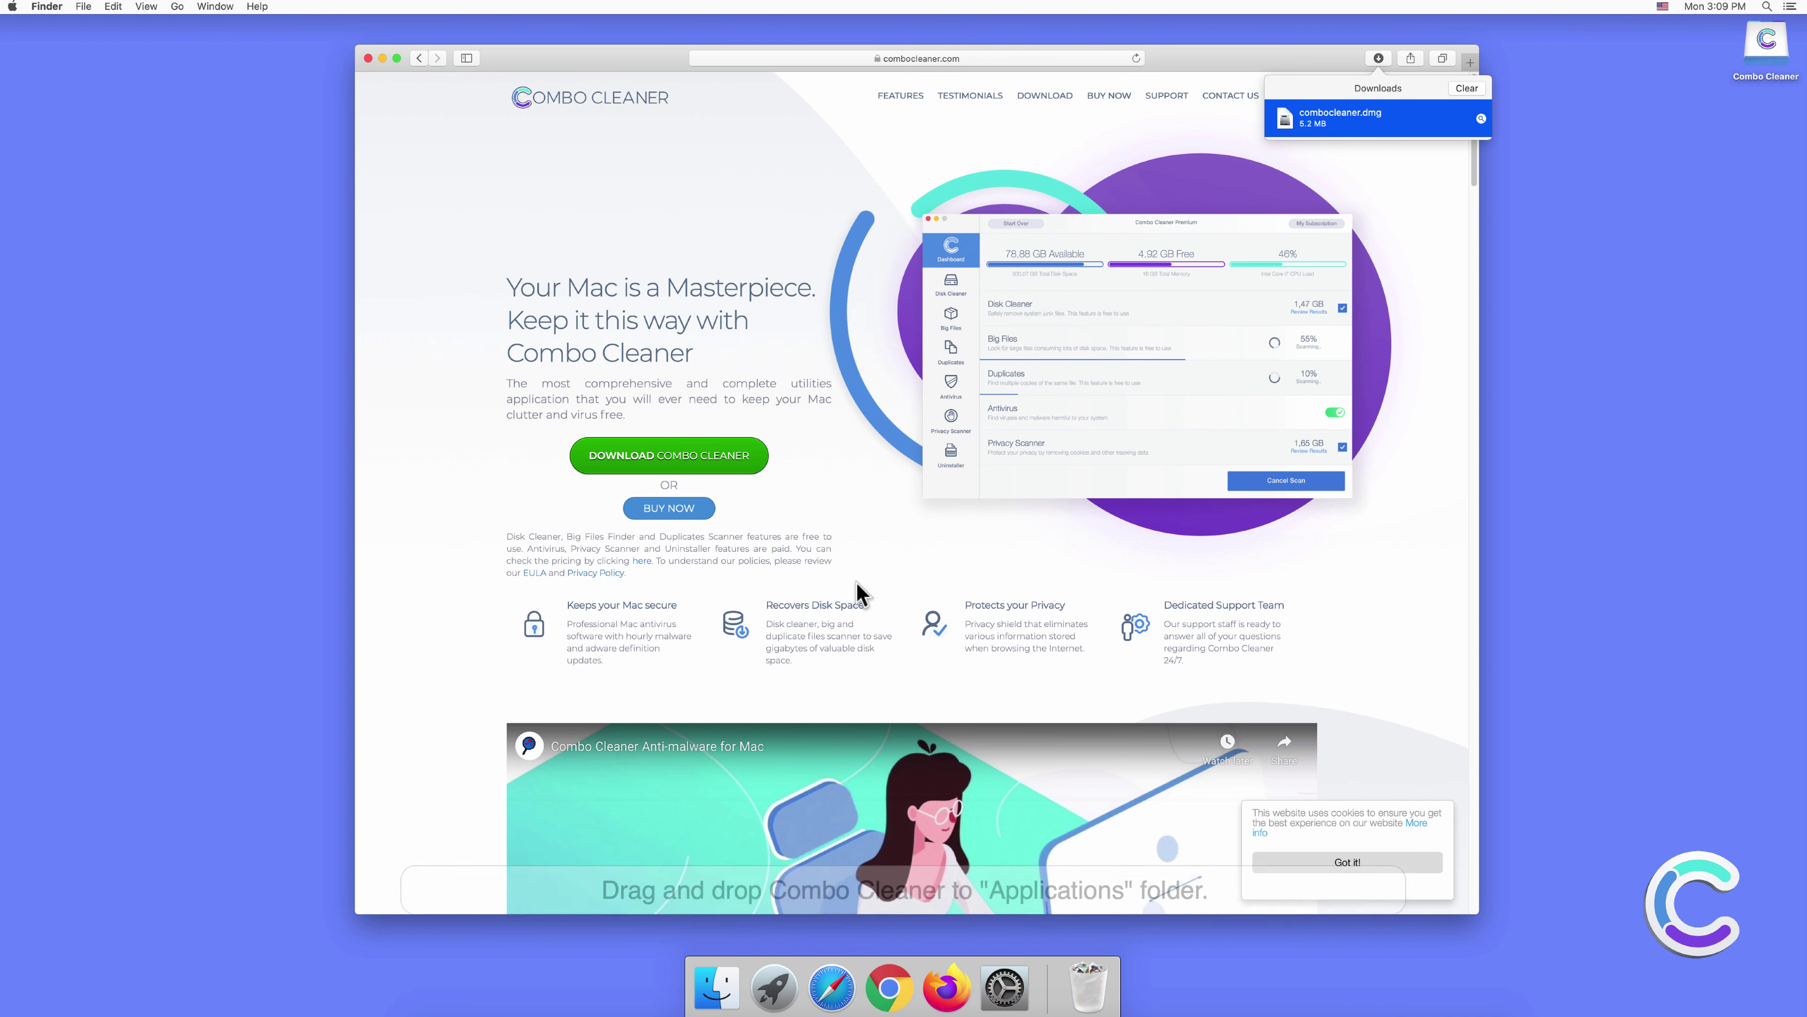
pyautogui.moveTo(785, 532); pyautogui.dragTo(971, 531)
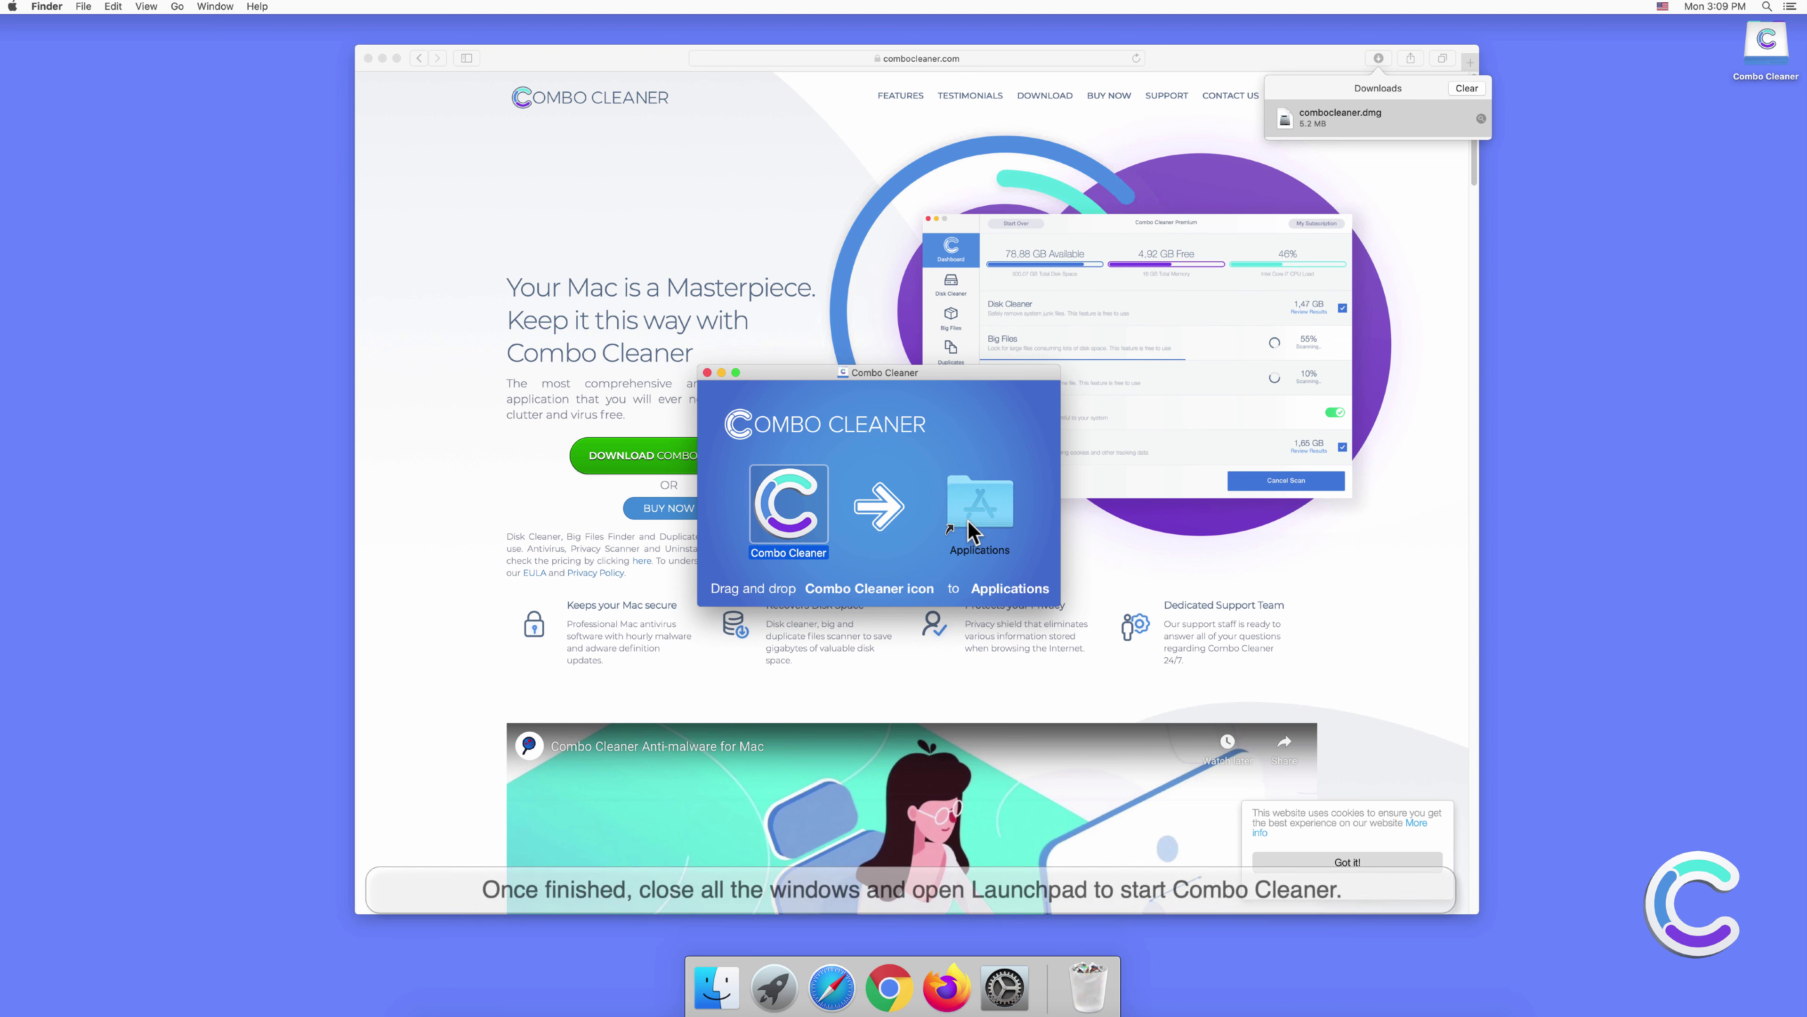
pyautogui.click(707, 372)
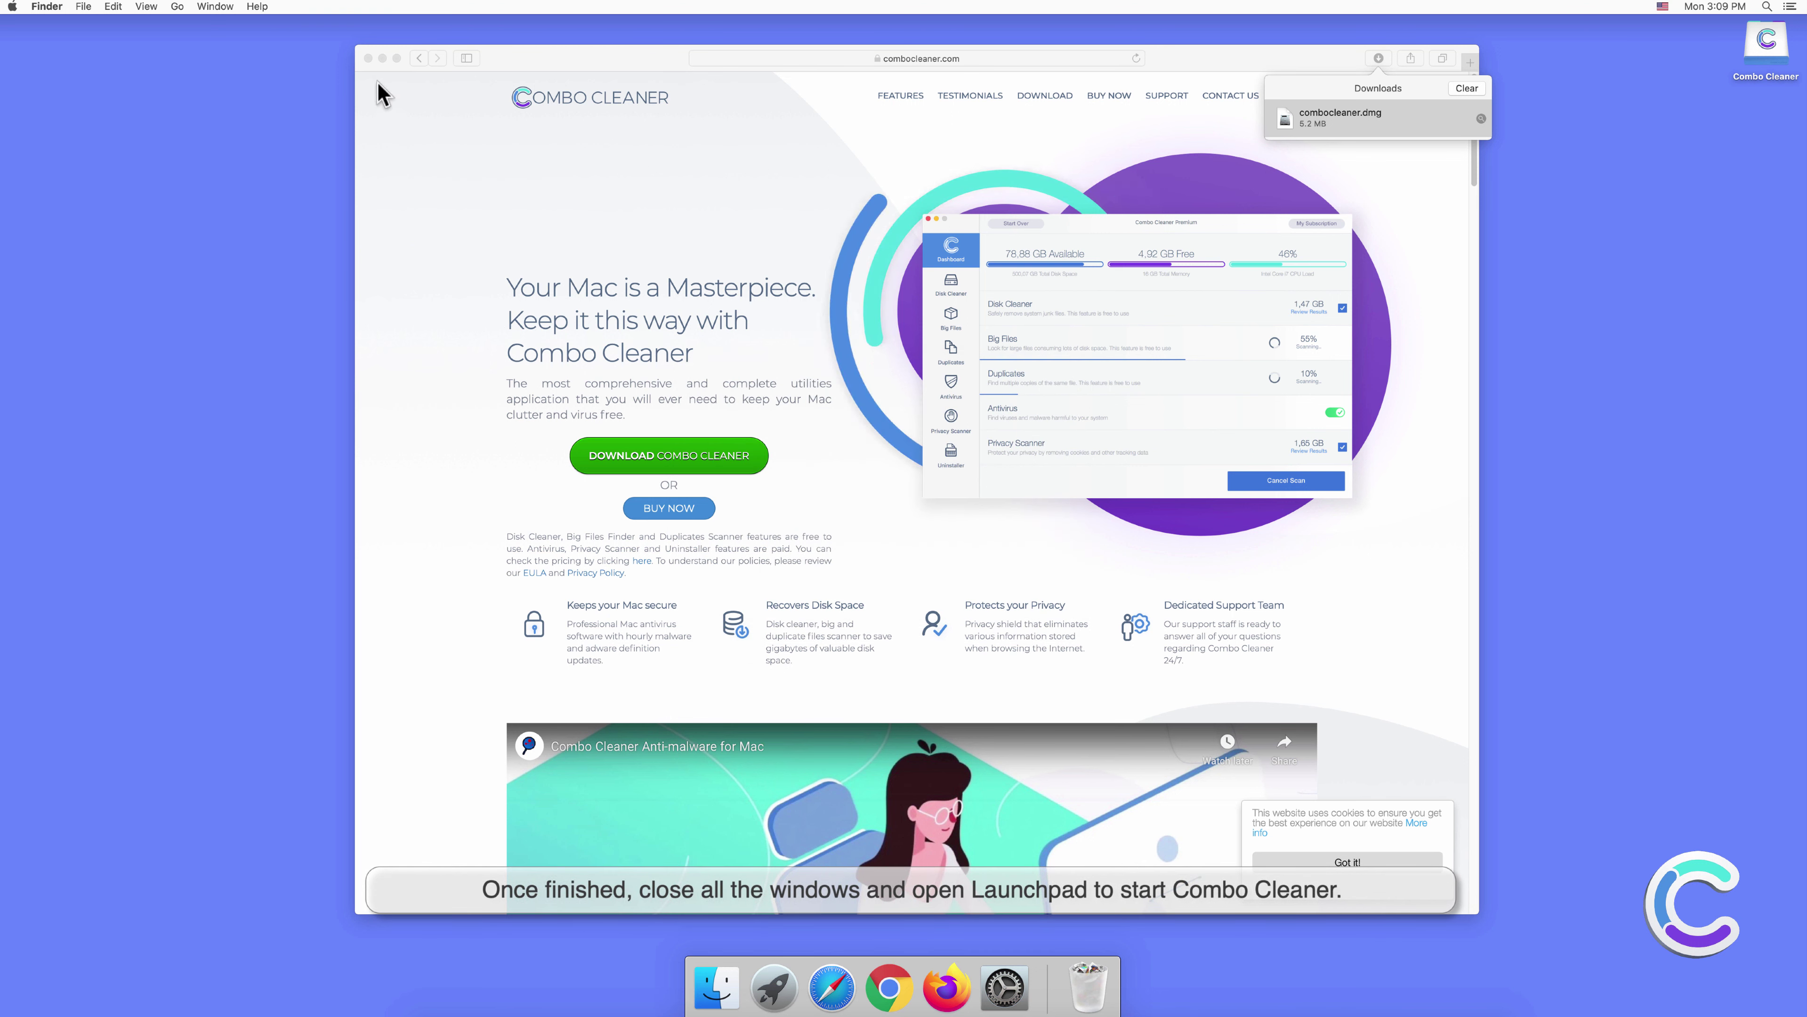
pyautogui.click(369, 68)
# Close Safari, launch Combo Cleaner from Launchpad and accept the downloaded-app warning.
pyautogui.click(368, 58)
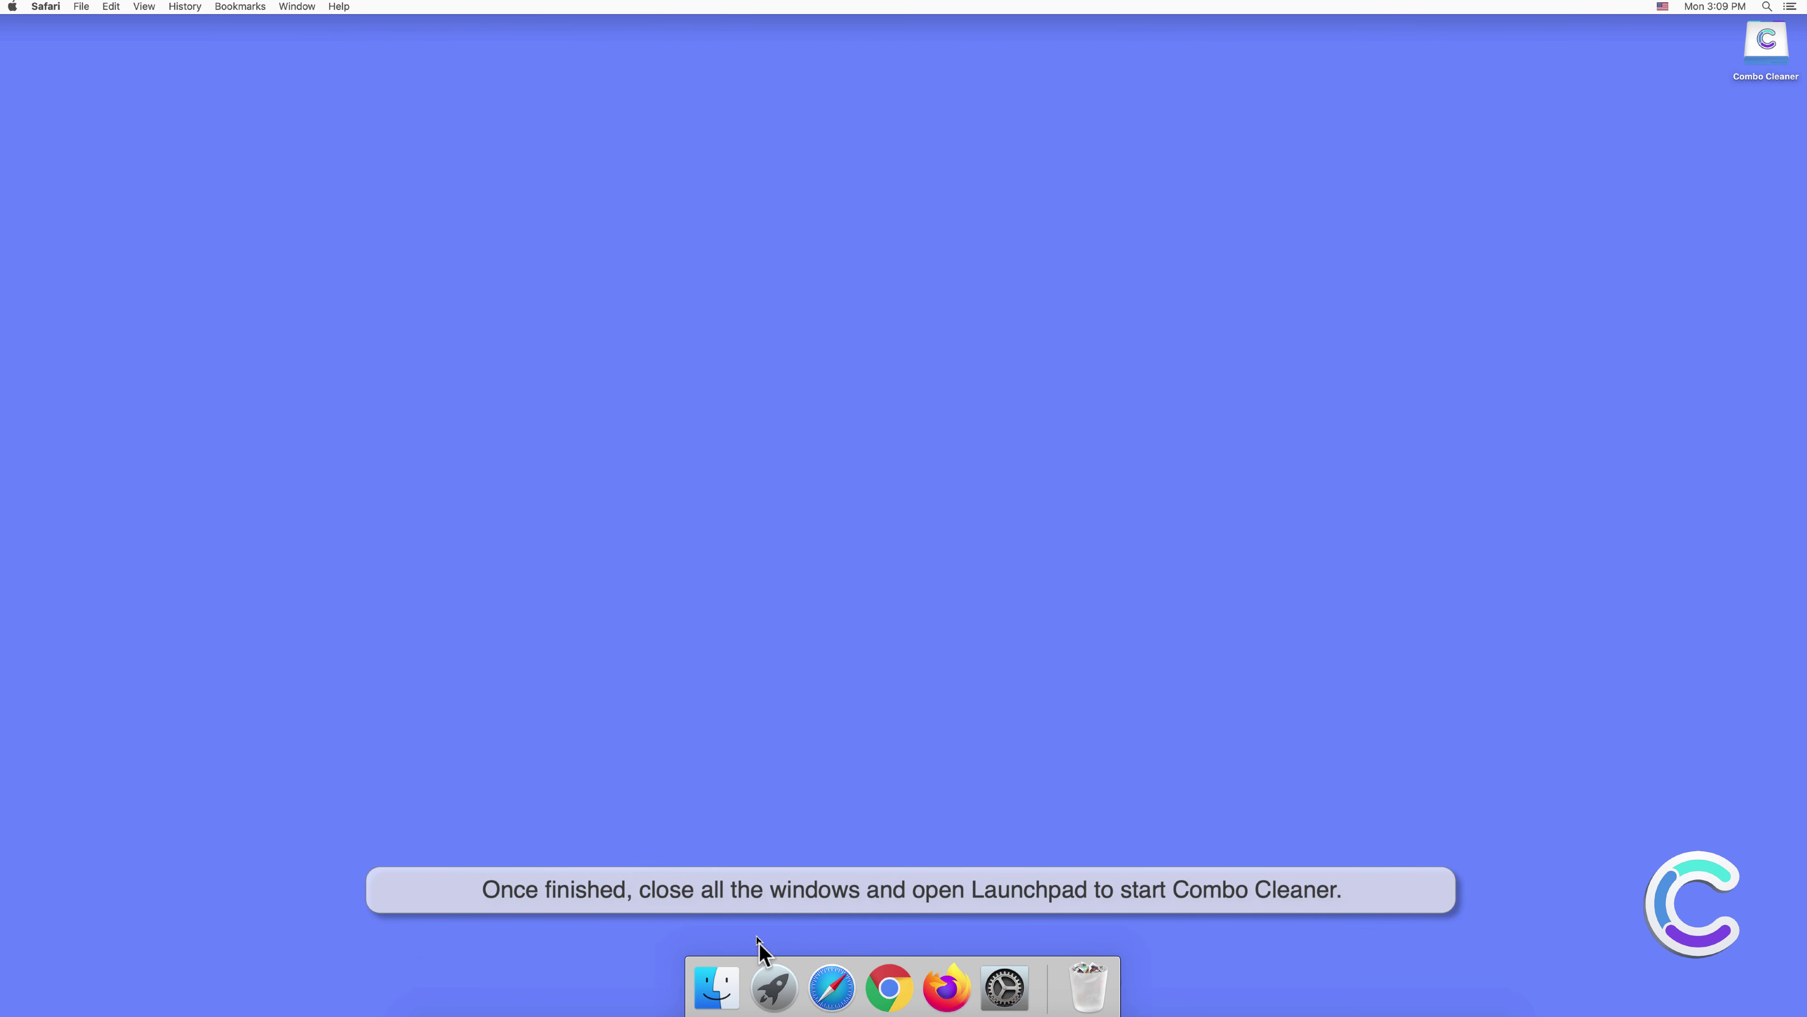
pyautogui.click(773, 988)
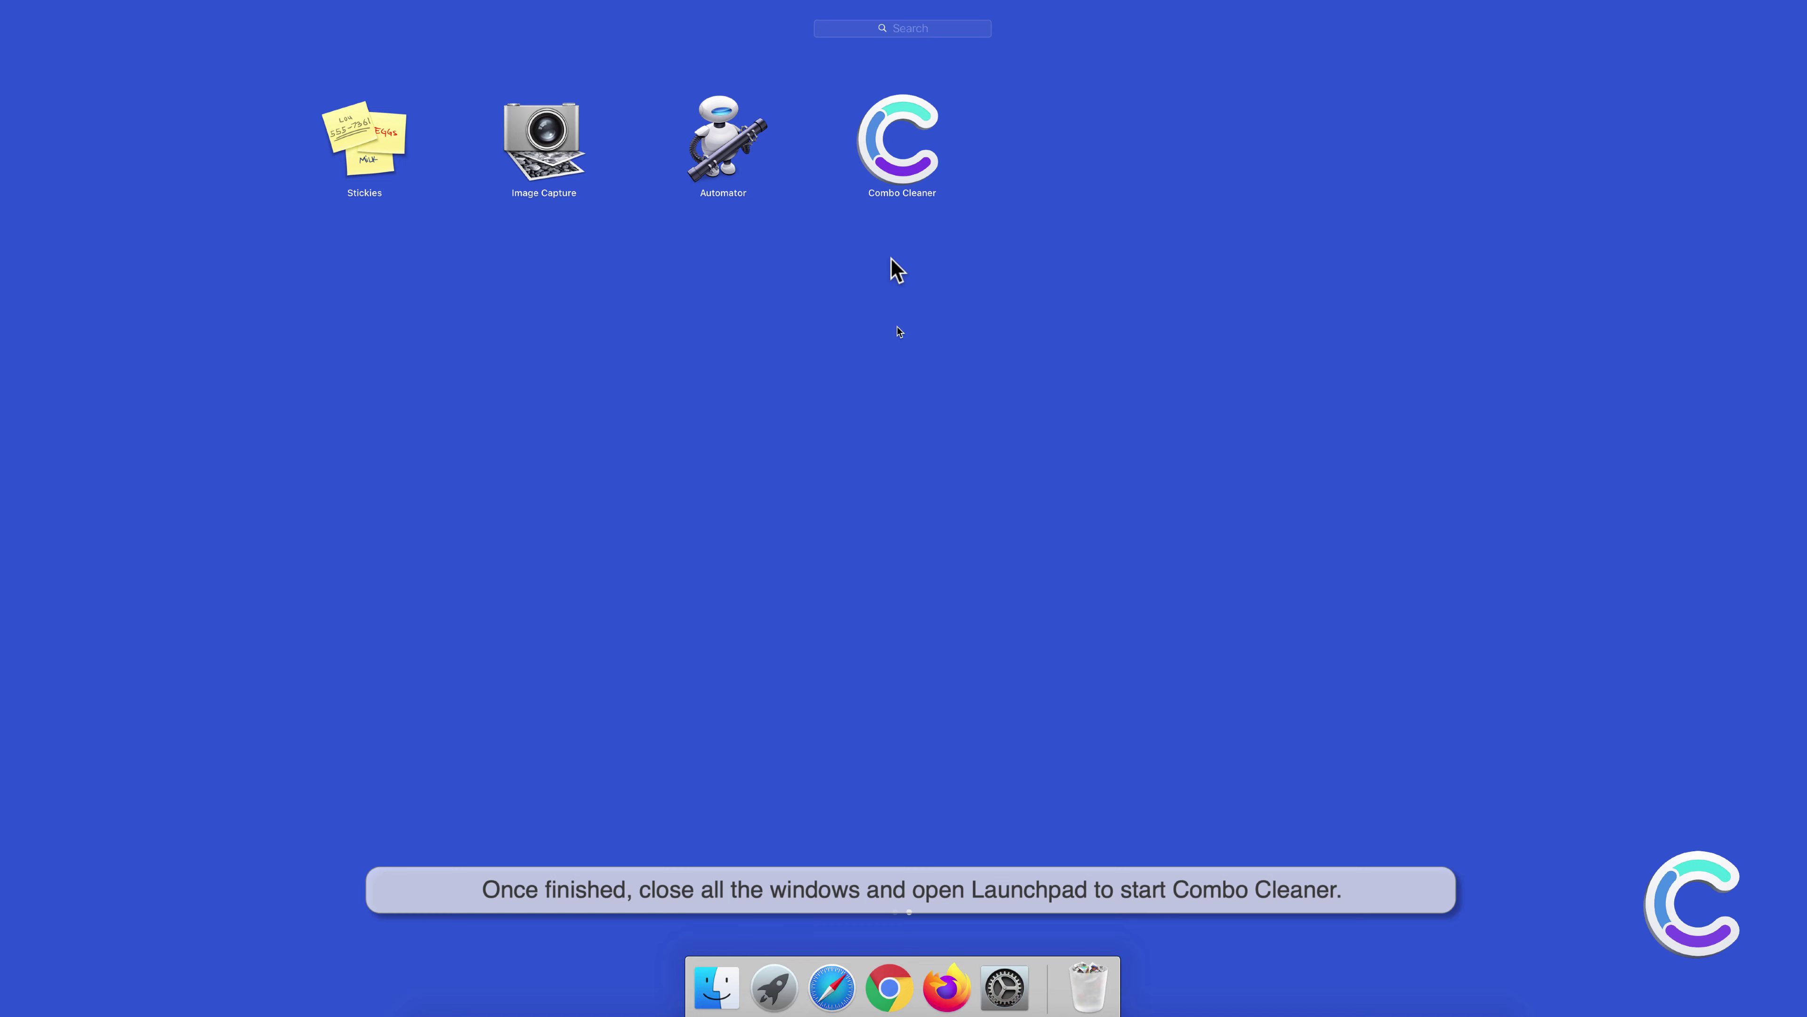
pyautogui.click(899, 142)
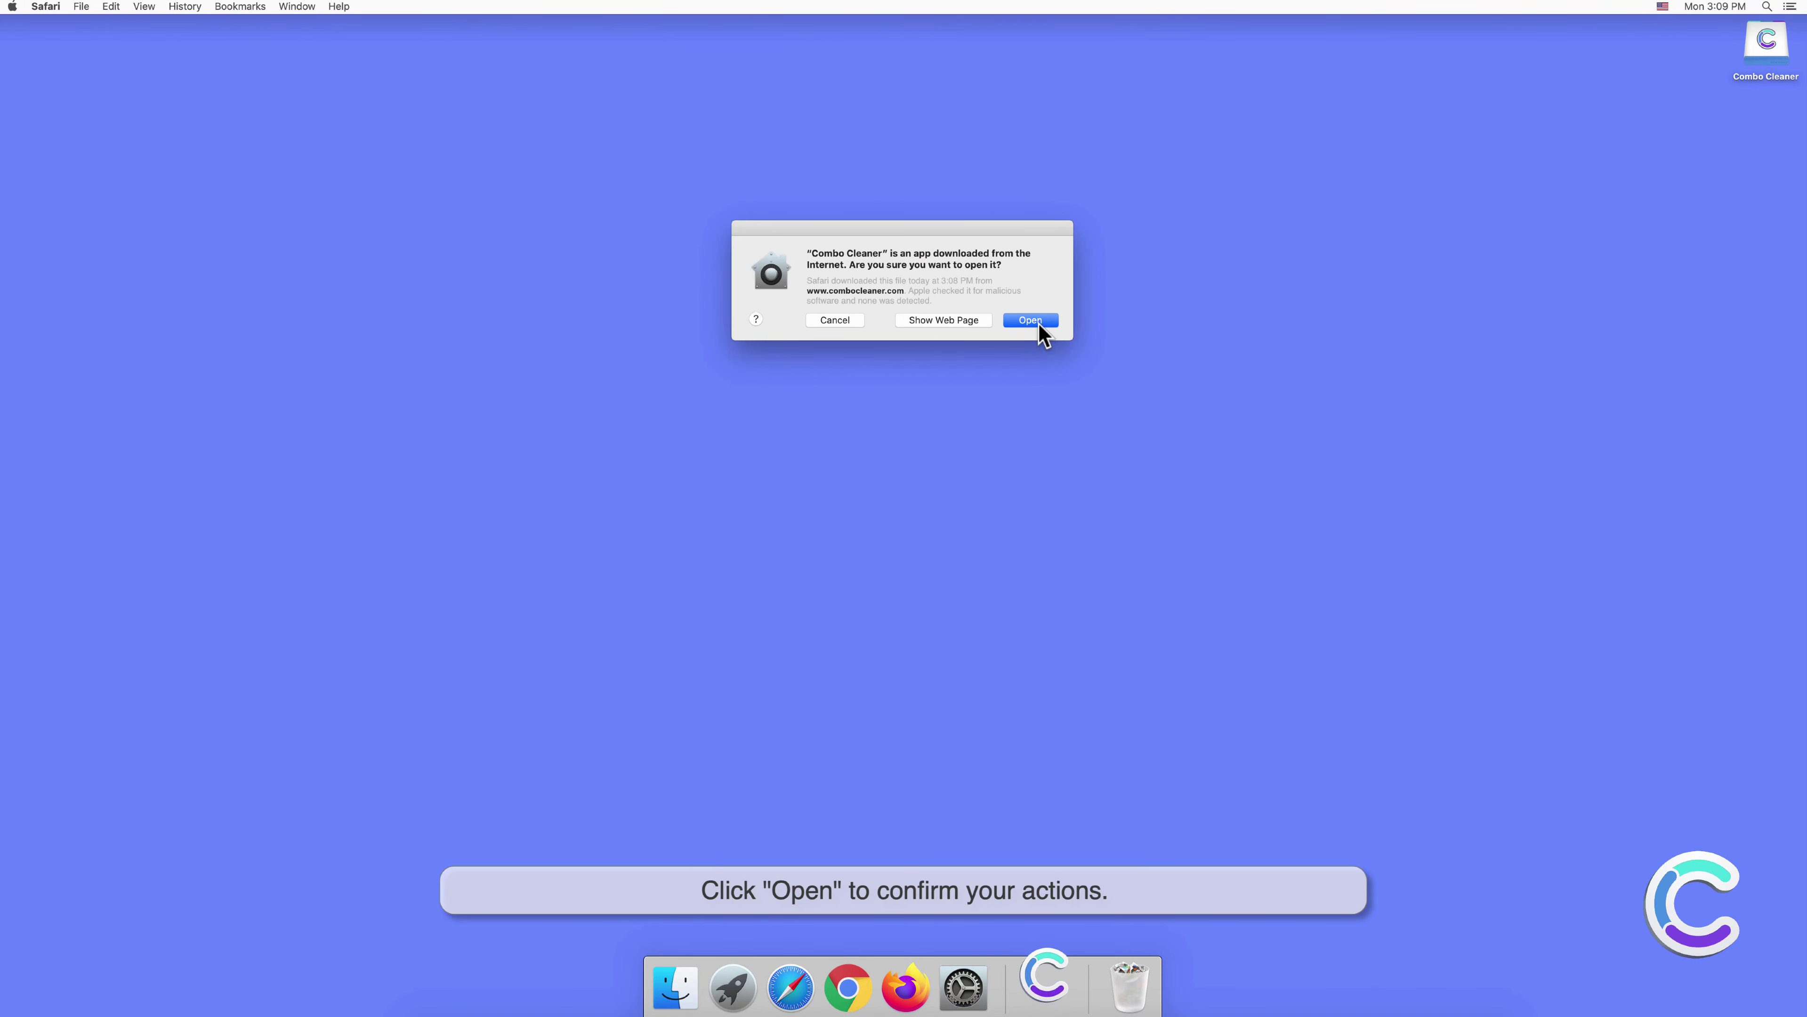
pyautogui.click(1031, 321)
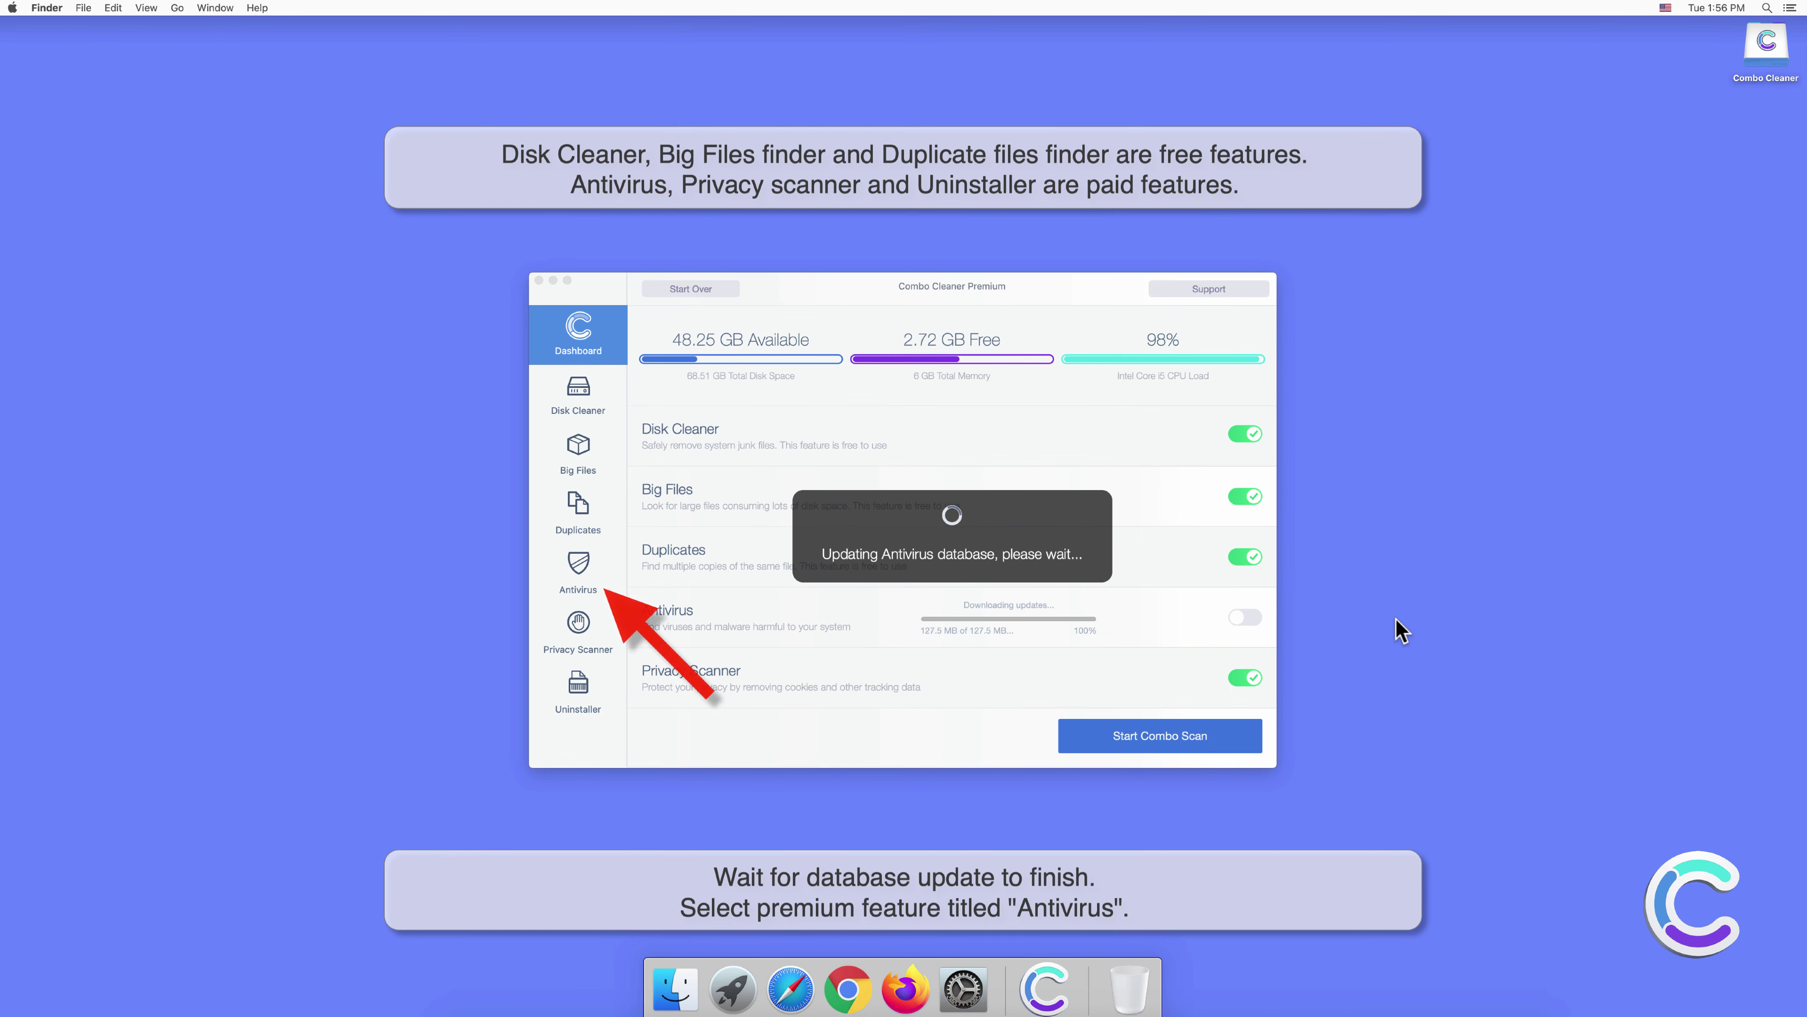
# Run a Full Scan from the Antivirus page, which finds 10 threats, mostly Adware.MAC.Adload.
pyautogui.click(584, 565)
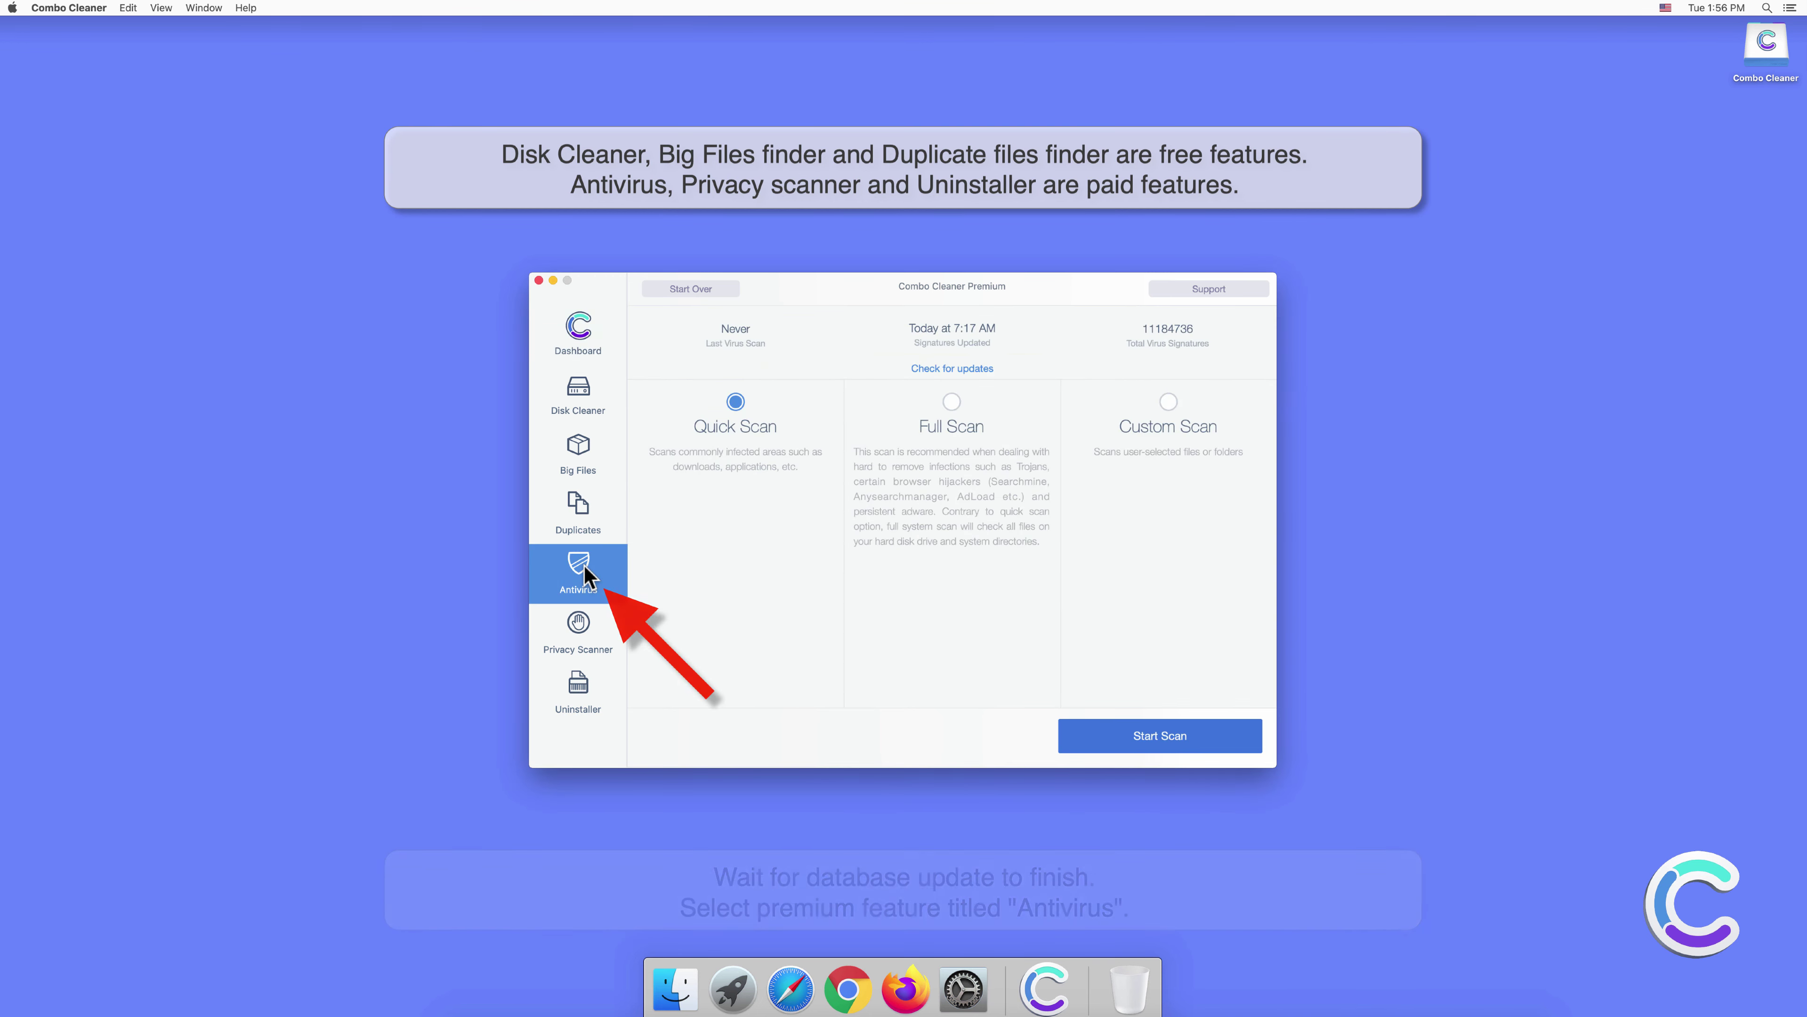
pyautogui.click(947, 402)
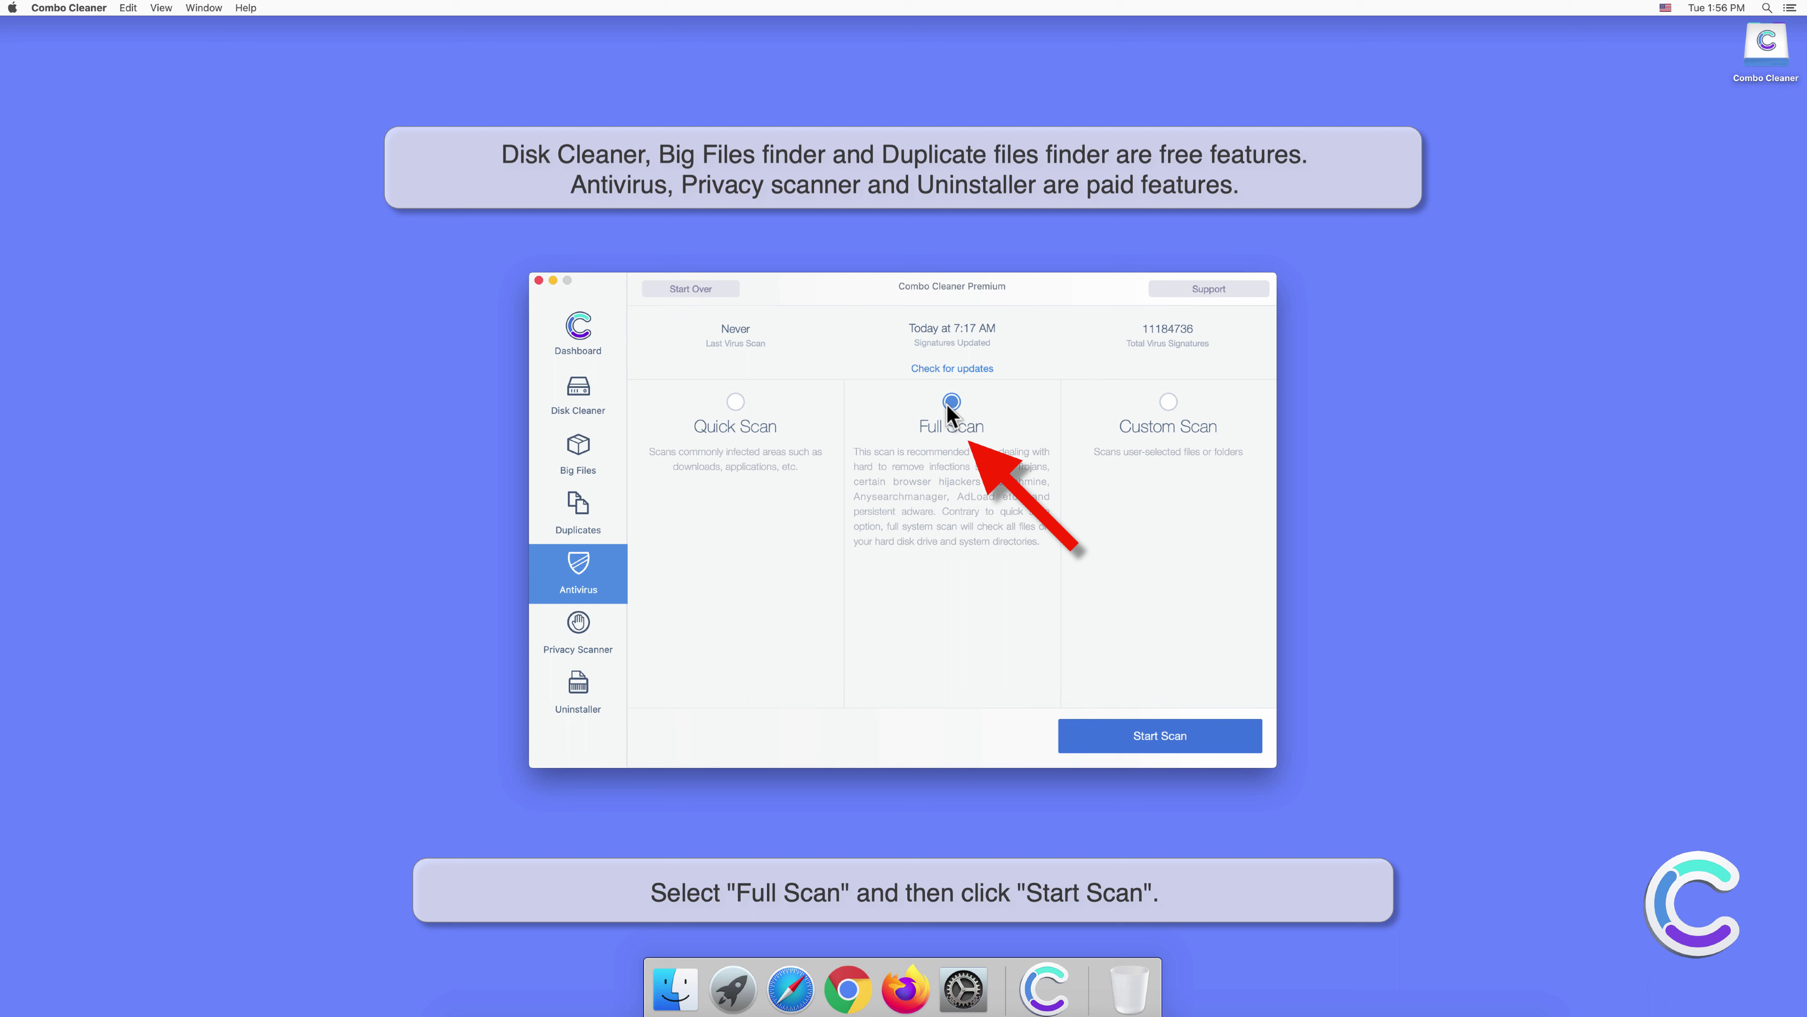
pyautogui.click(1167, 738)
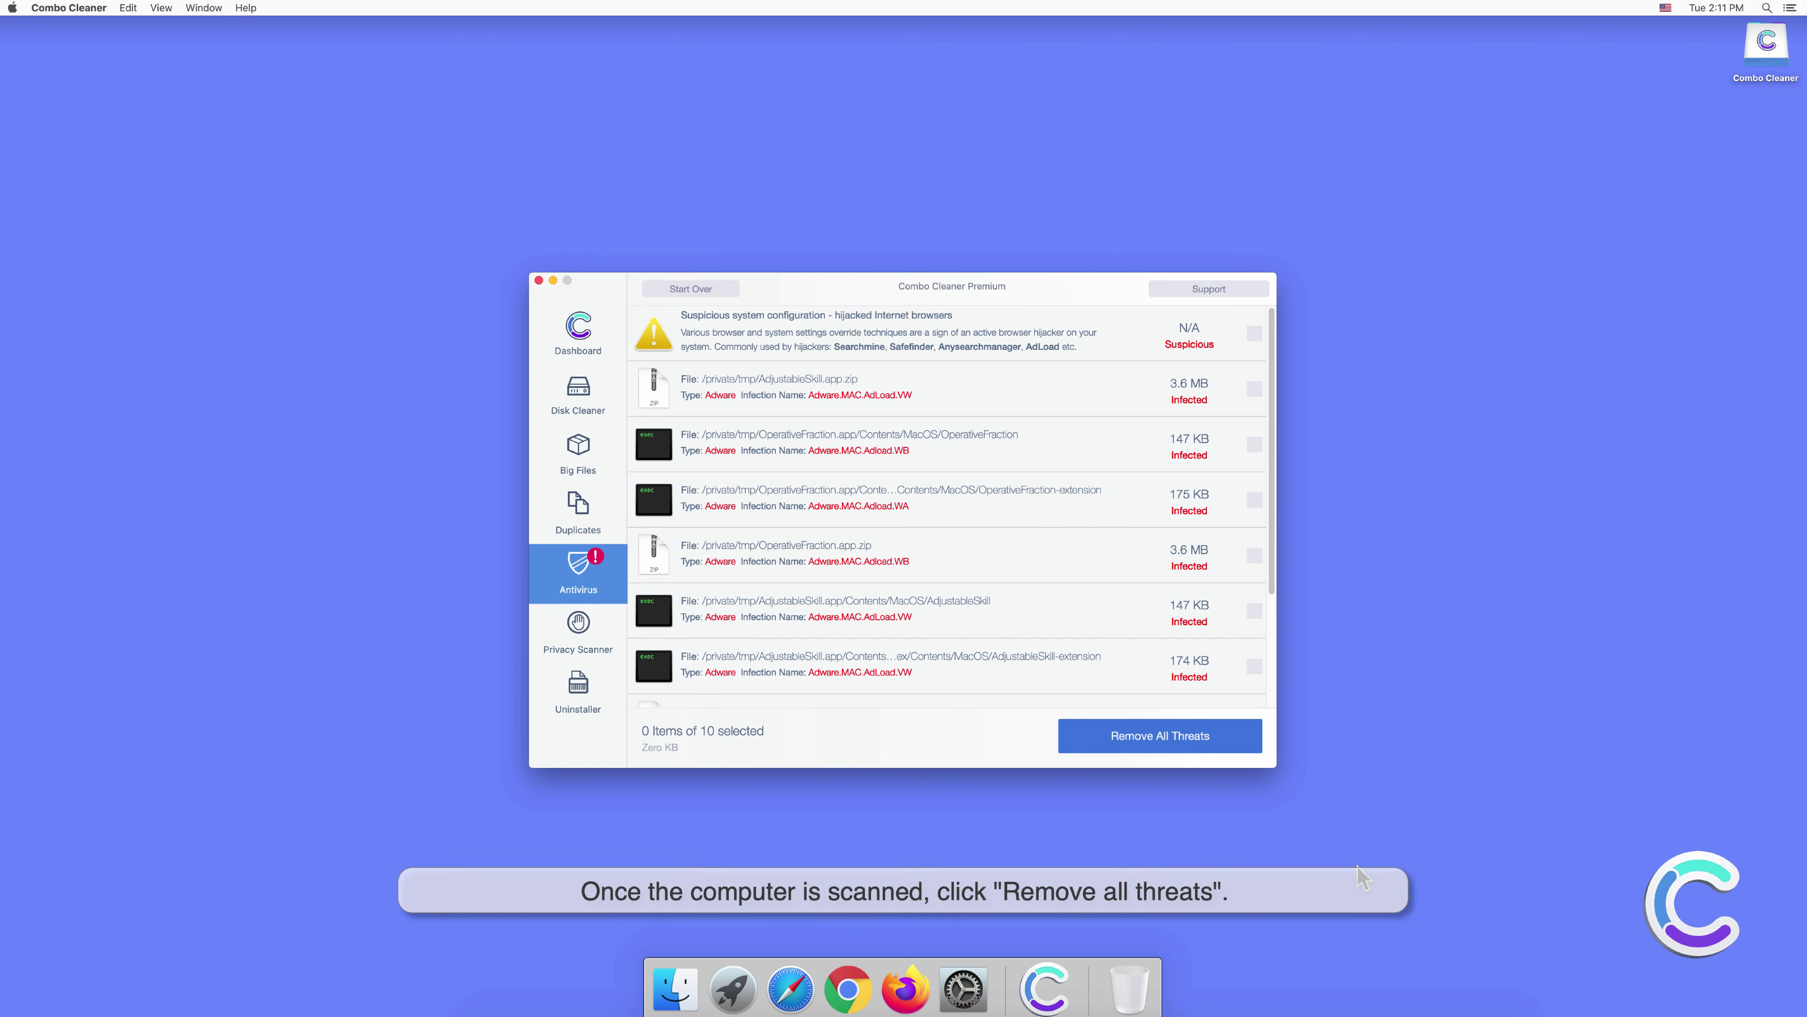
# Remove all detected threats, authorising with the administrator password, and accept restarting the Mac now.
pyautogui.click(1173, 740)
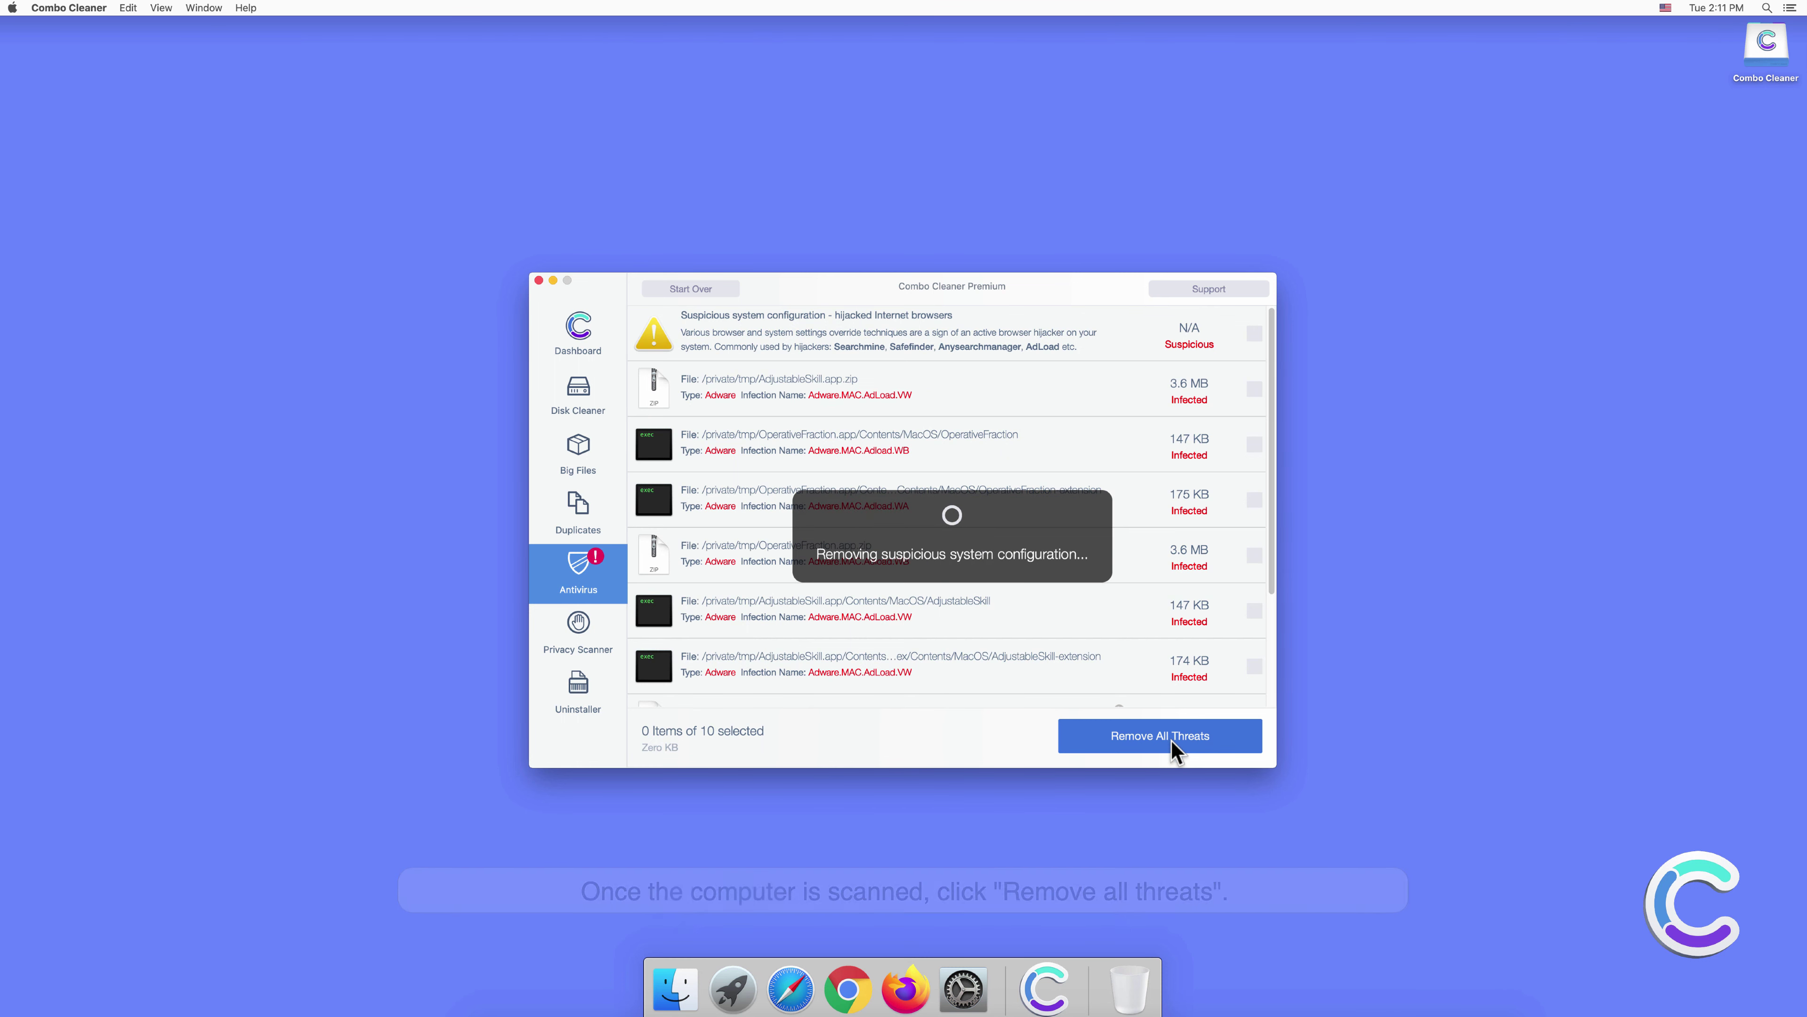
pyautogui.click(1002, 322)
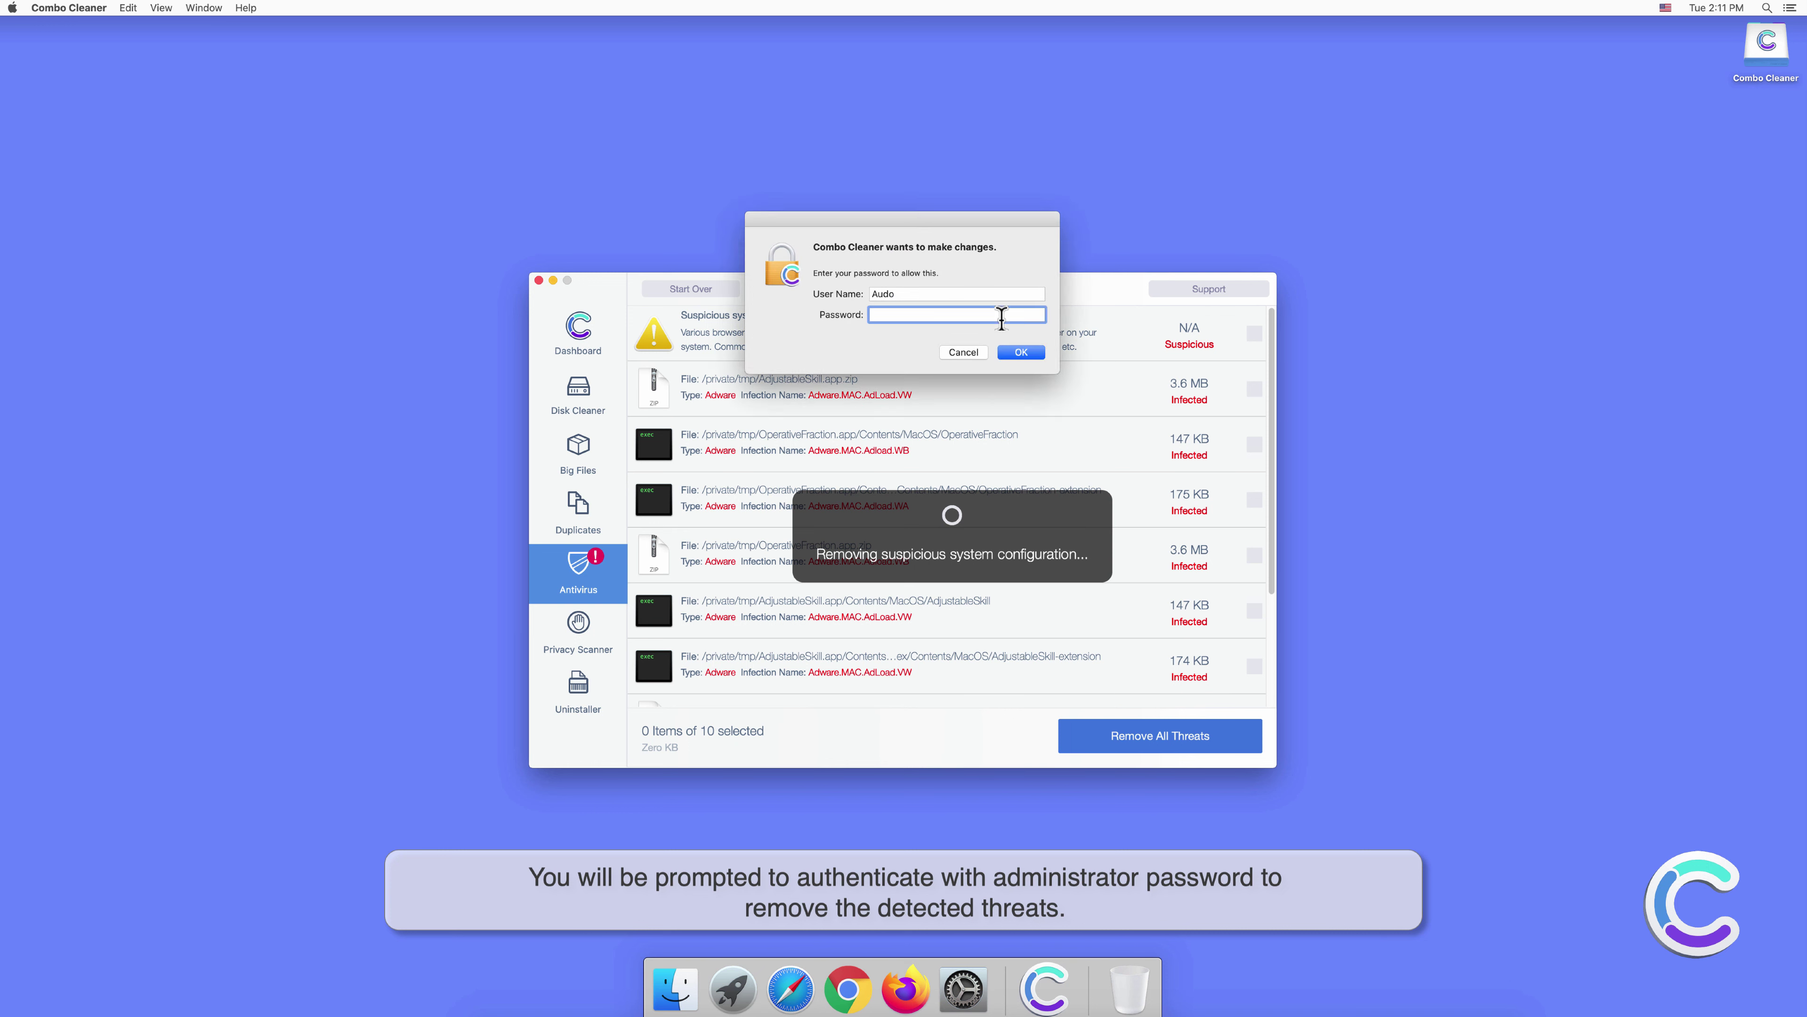
pyautogui.write('••••••')
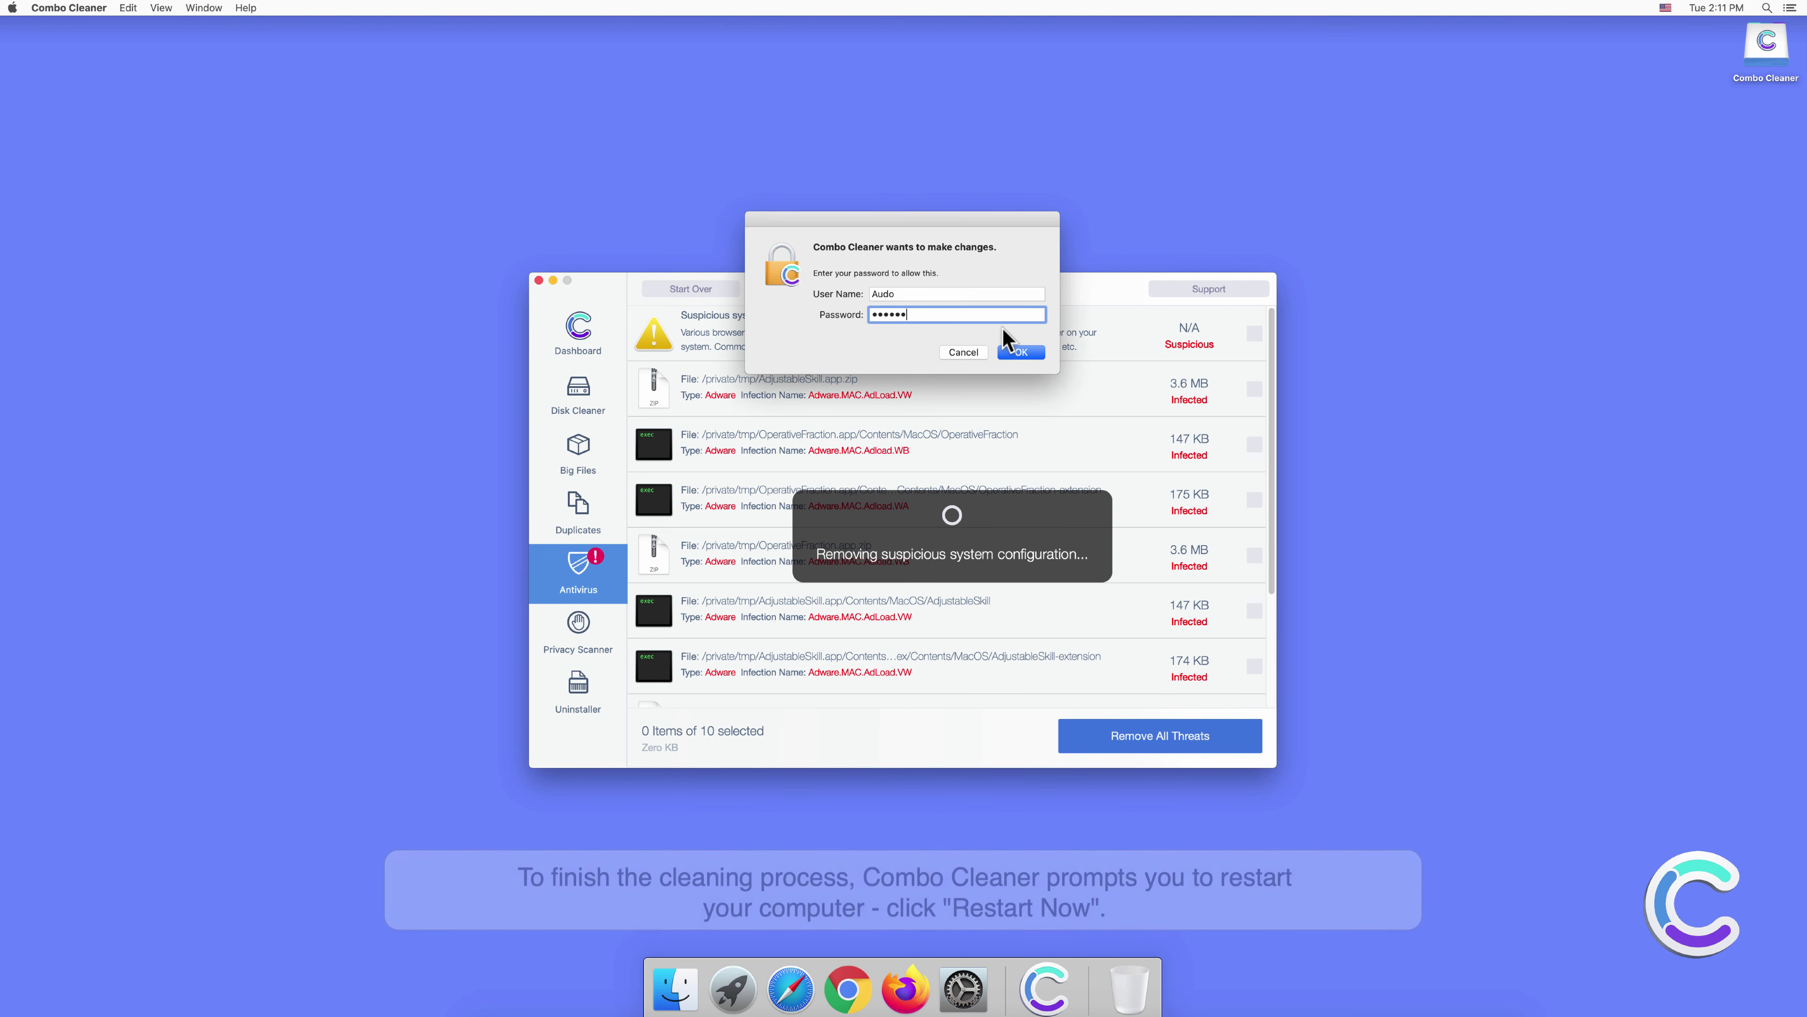
pyautogui.click(1019, 354)
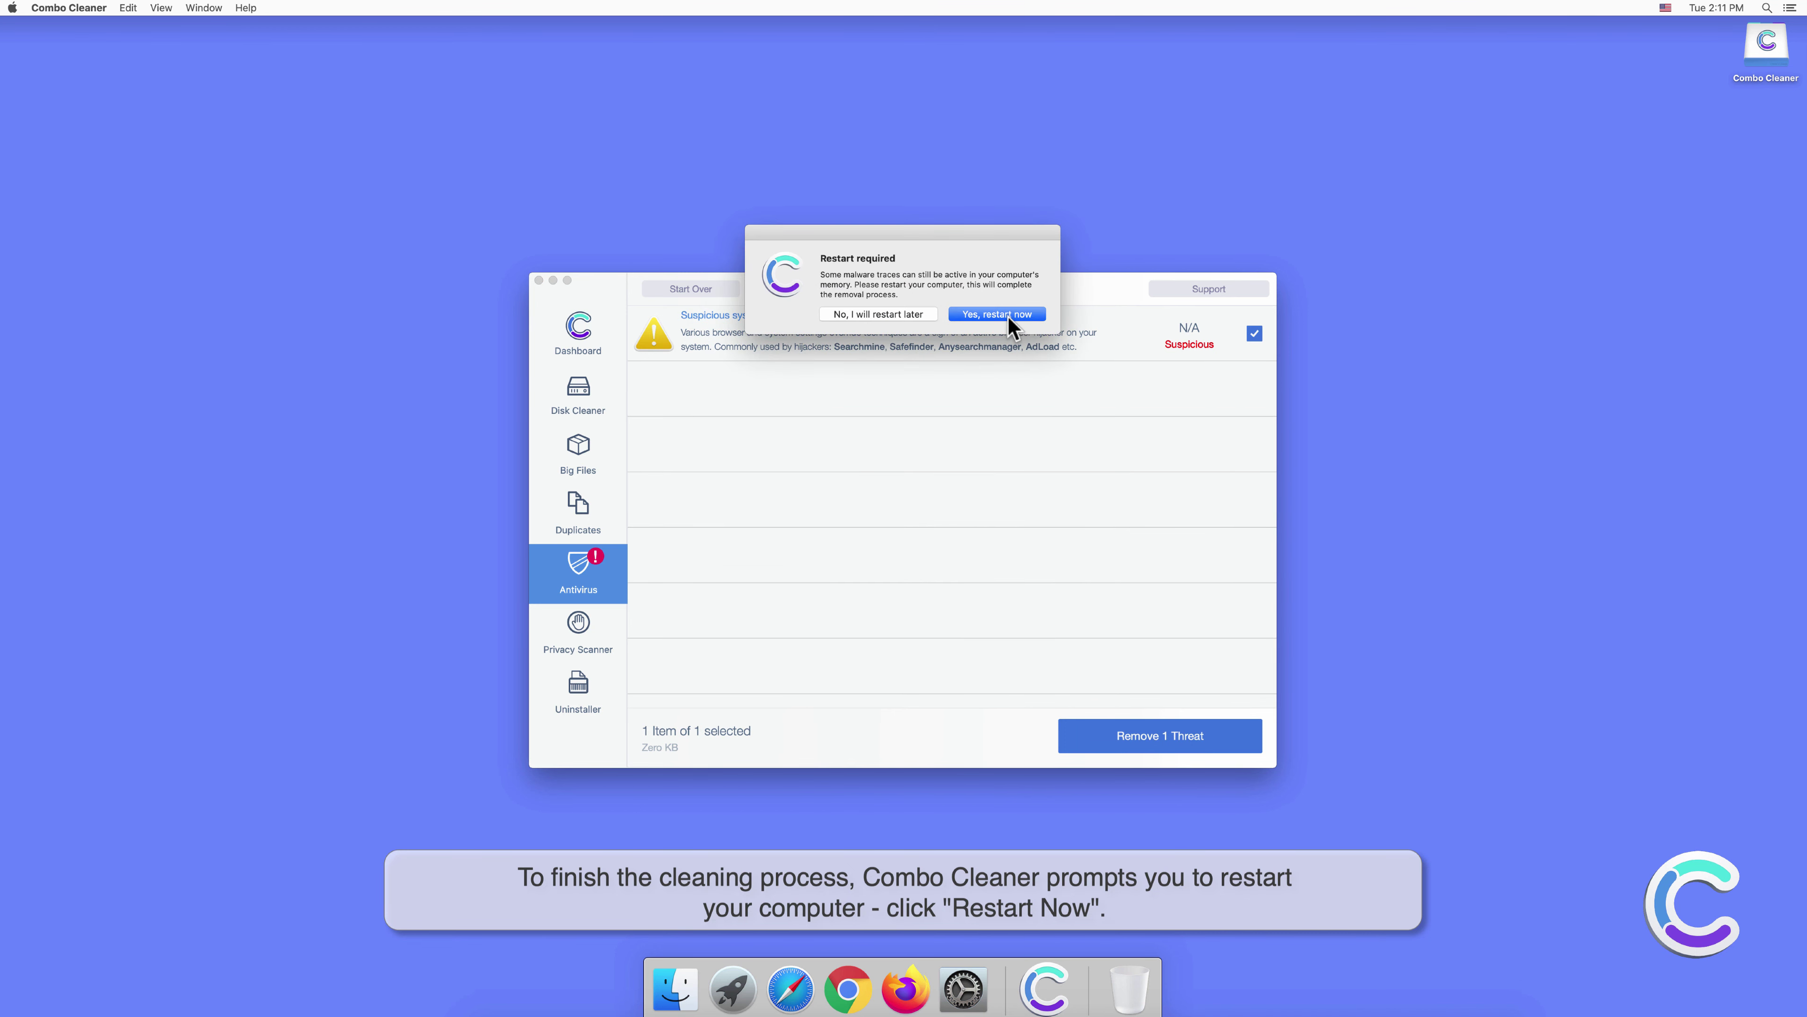
pyautogui.click(1010, 324)
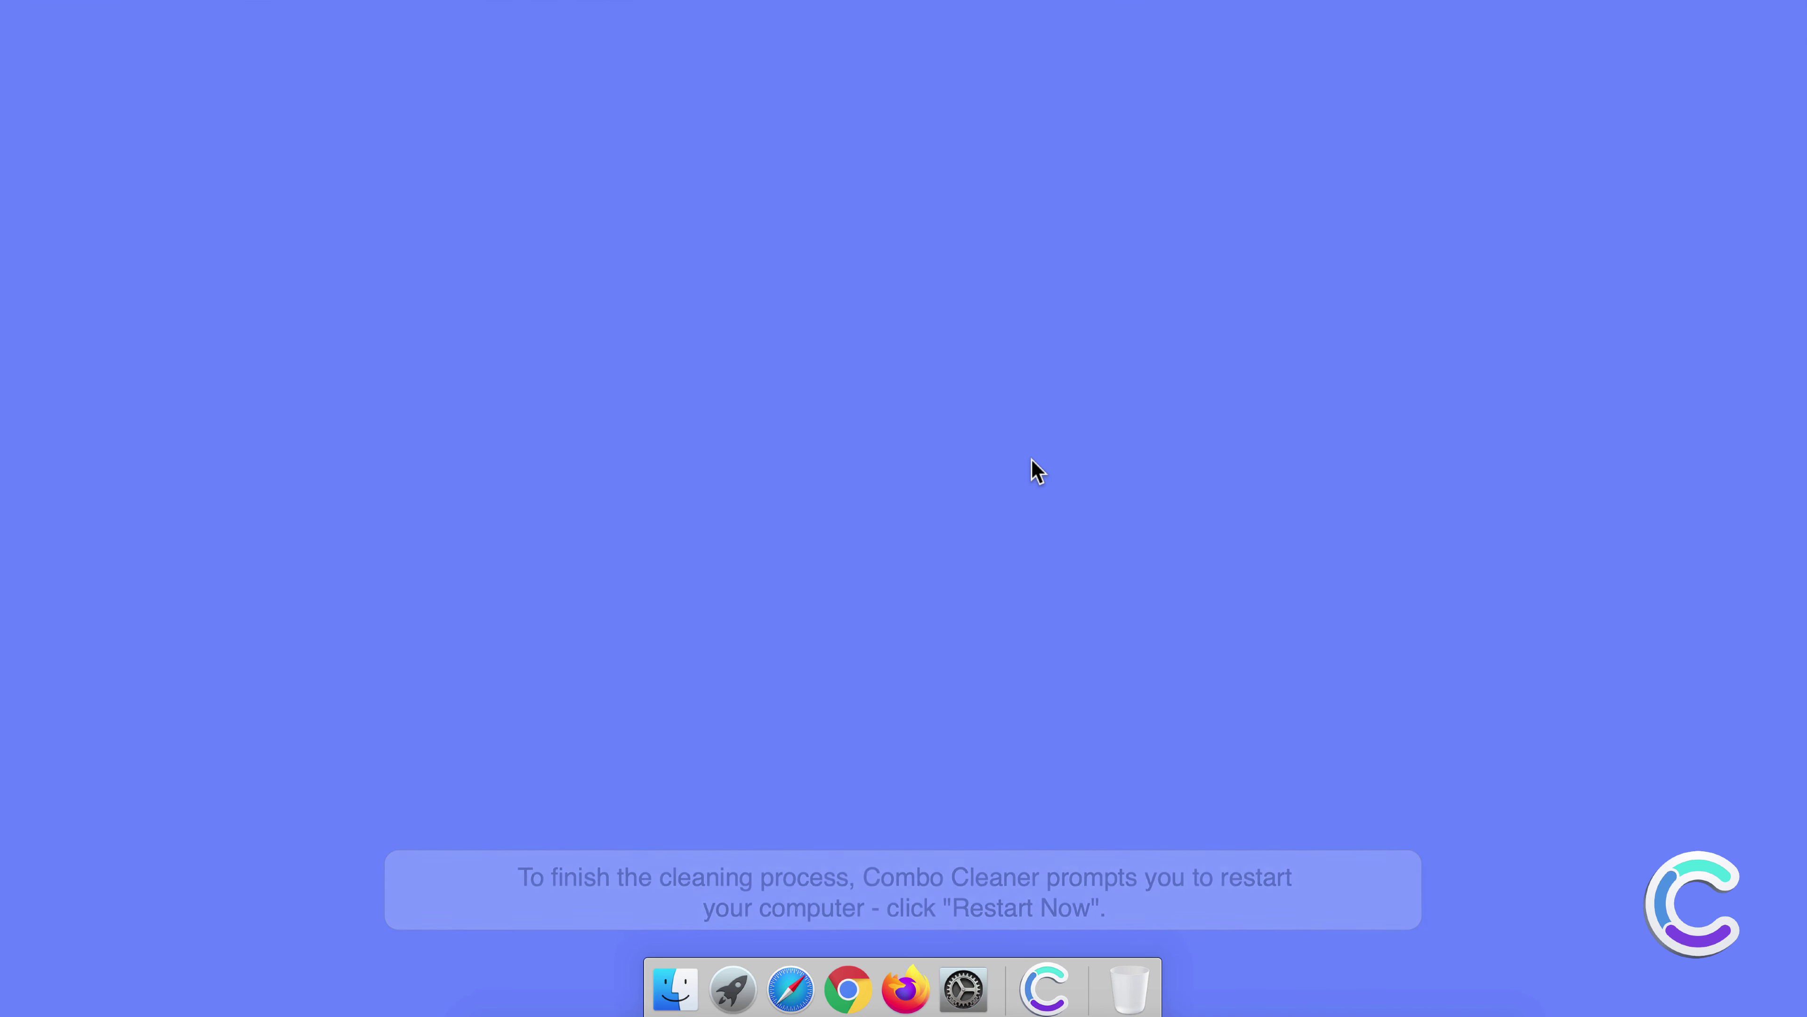